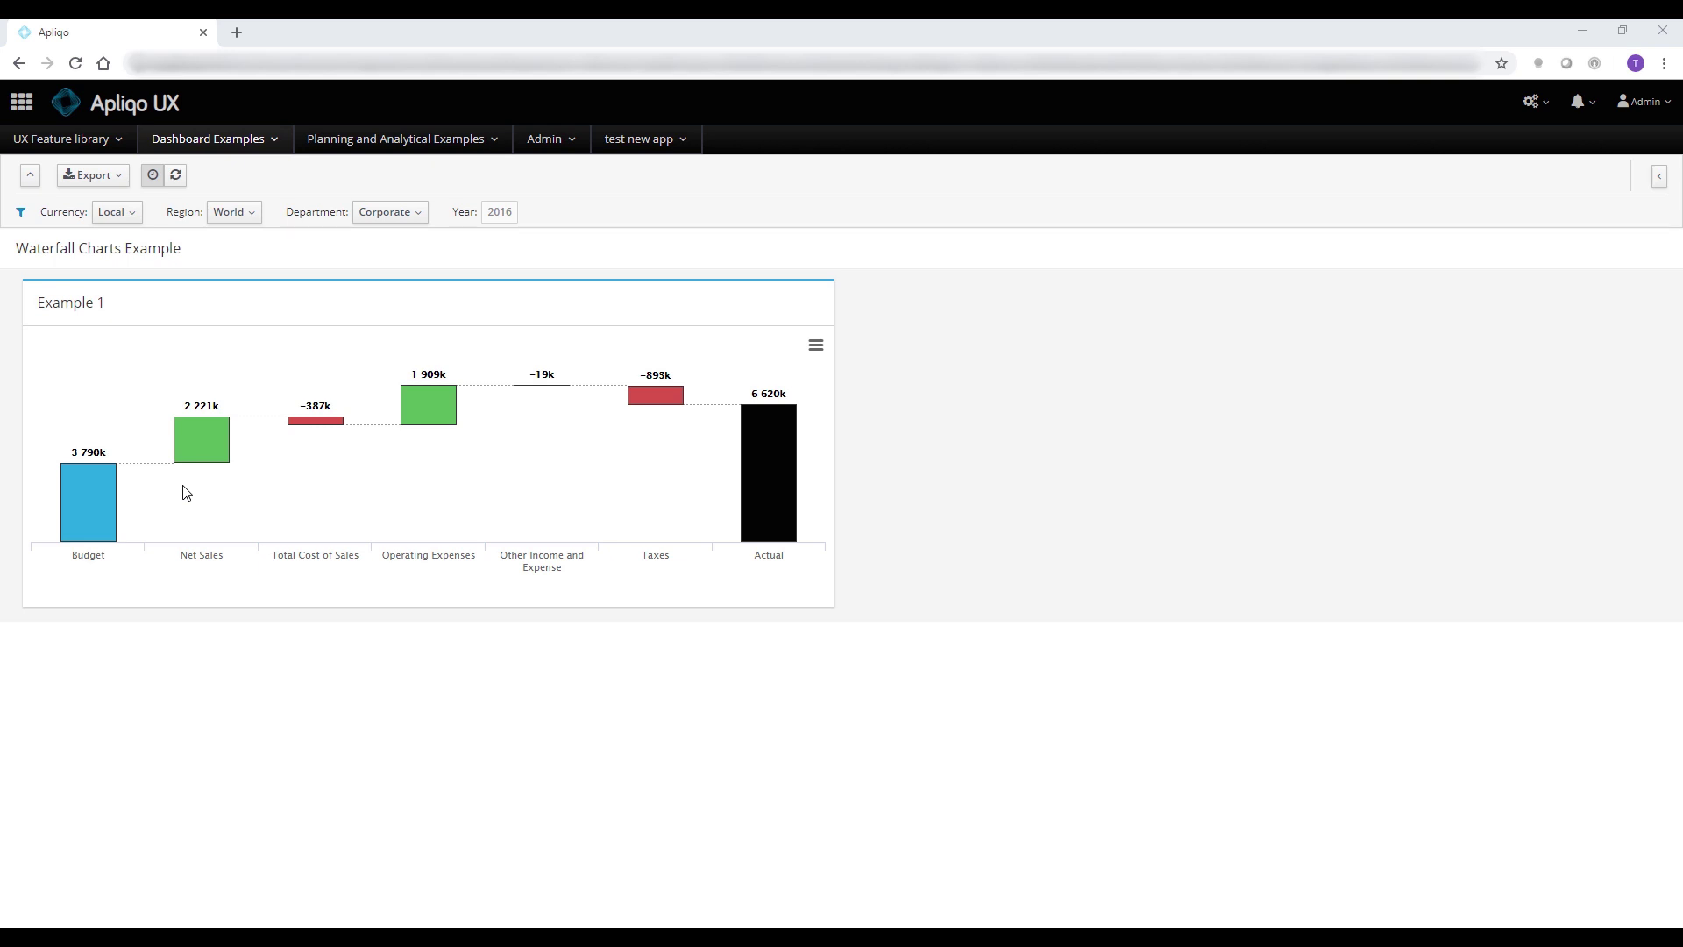
Inspect the Example 1 waterfall bars to read their values
mouse_move(99, 500)
mouse_move(198, 464)
mouse_move(774, 461)
Duplicate the Example 1 chart from Display Settings as a new widget titled 'Source'
click(1659, 180)
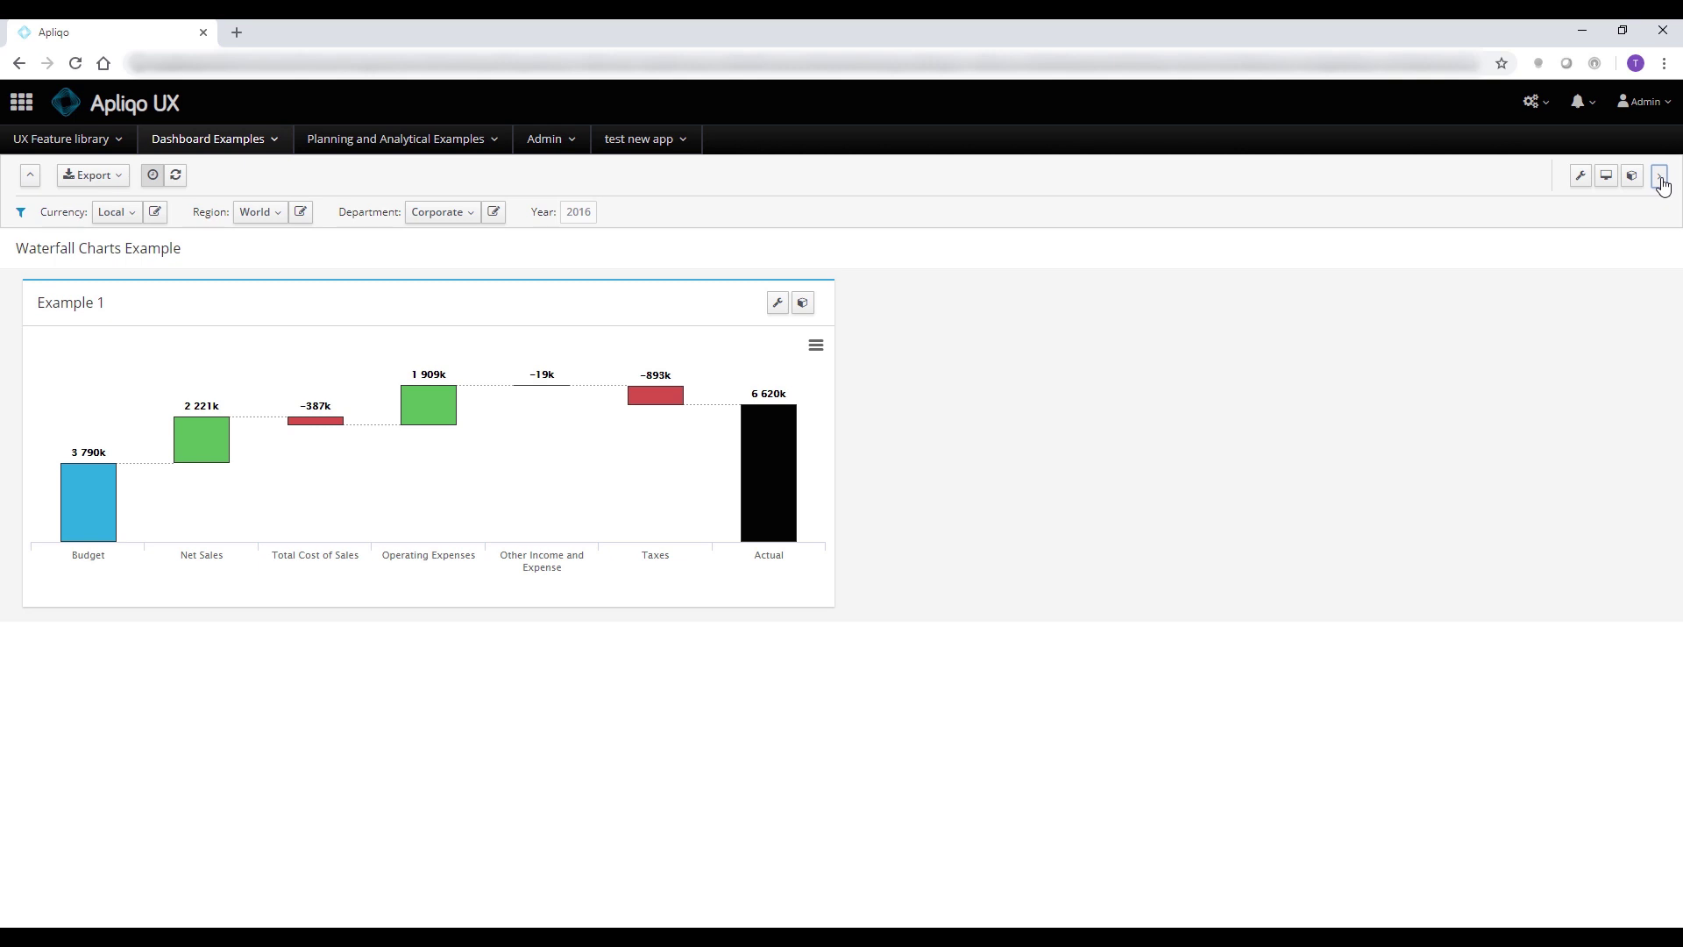
click(1605, 179)
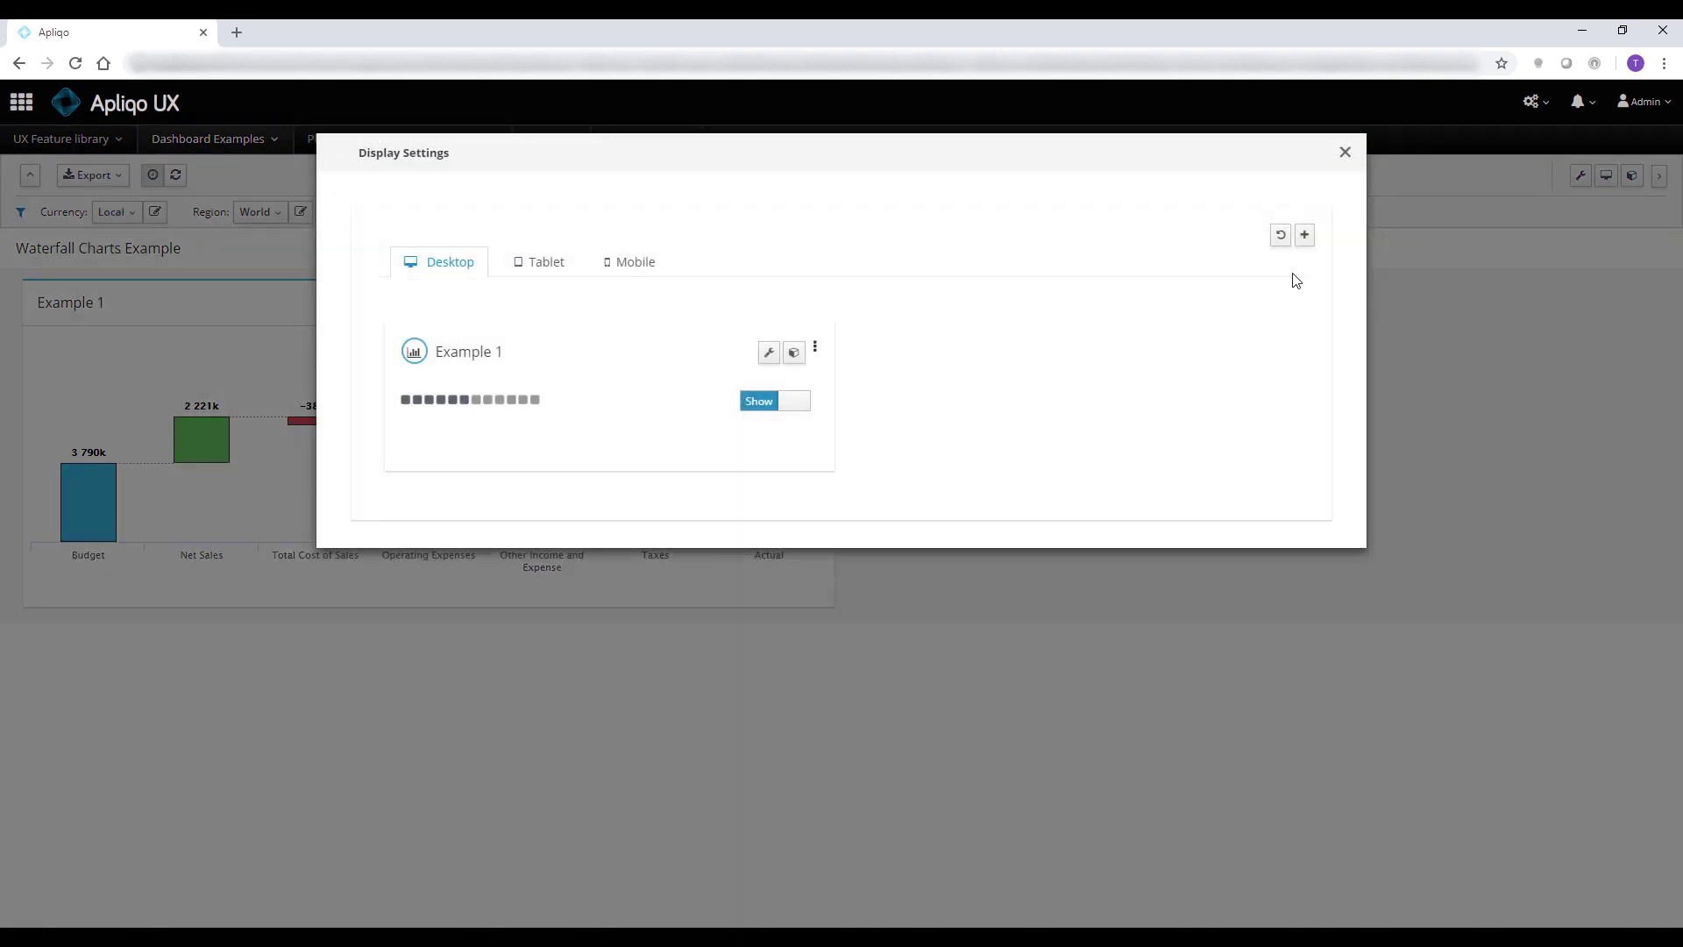
click(818, 350)
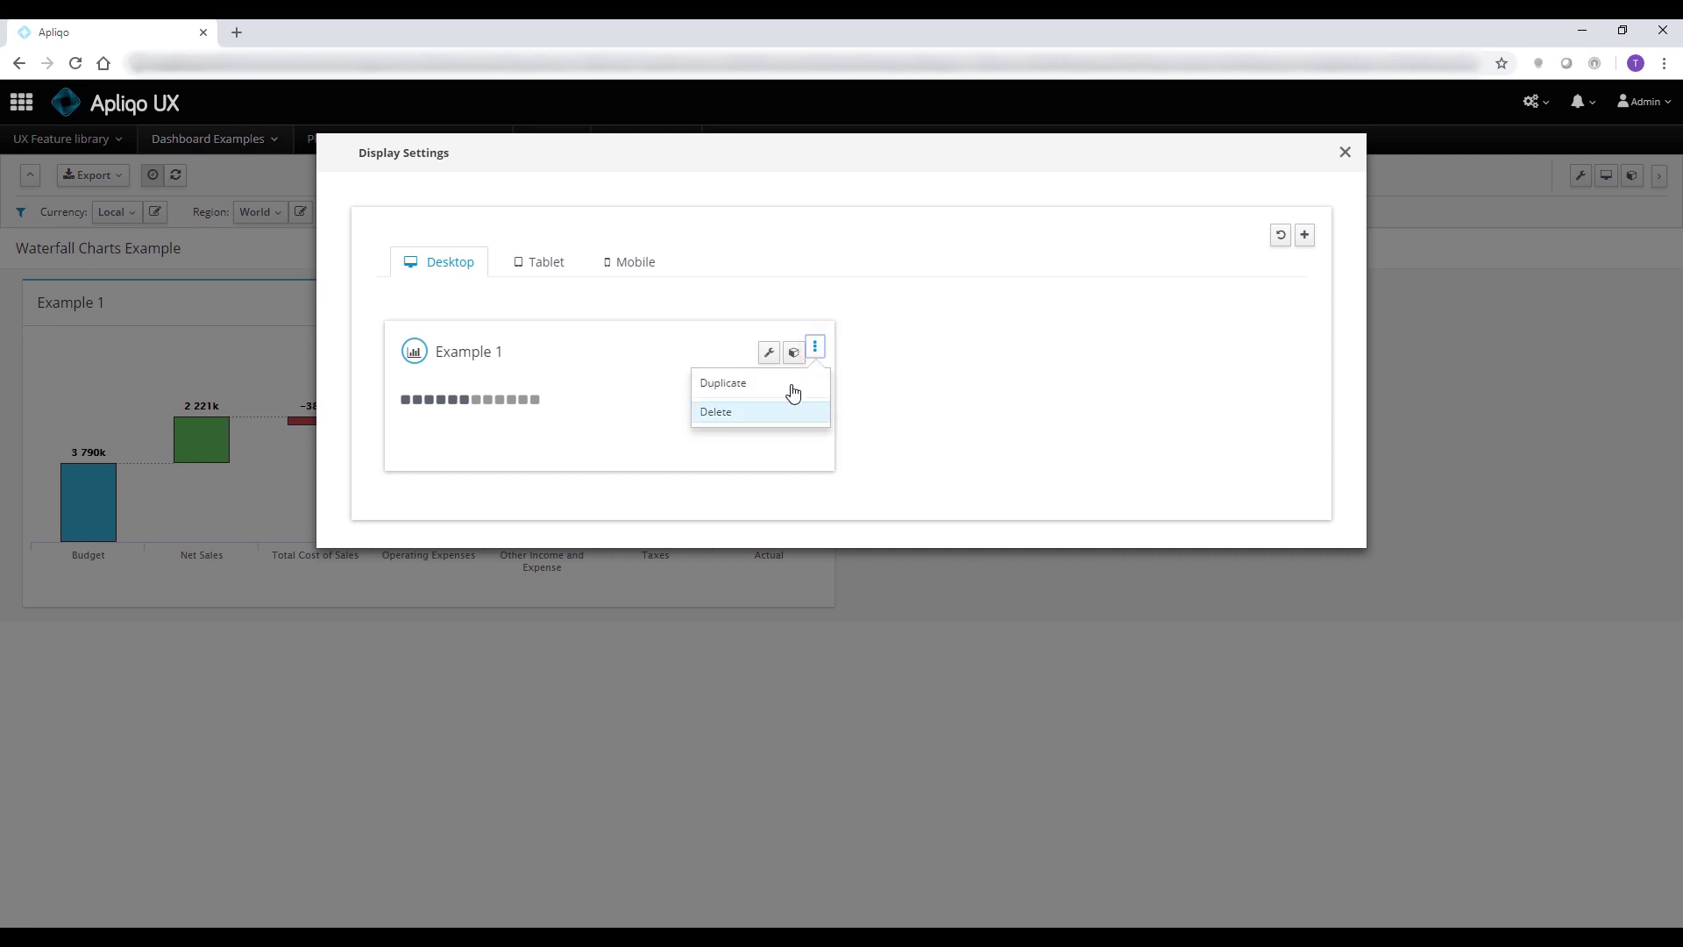
click(791, 384)
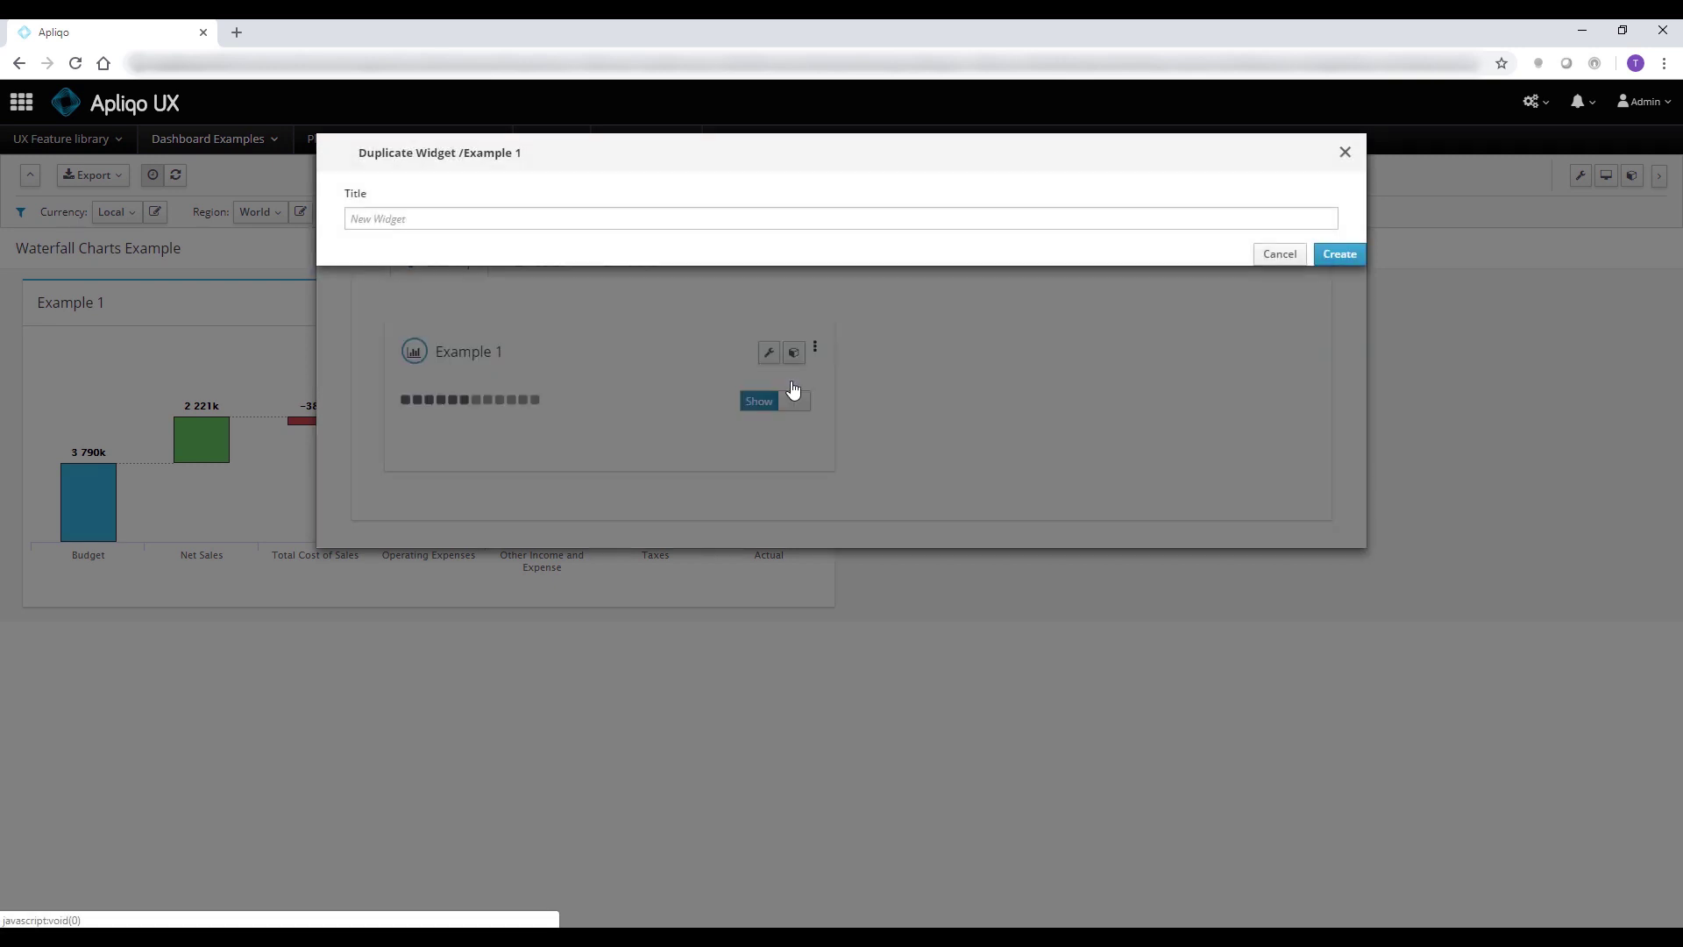
click(515, 217)
text(Source)
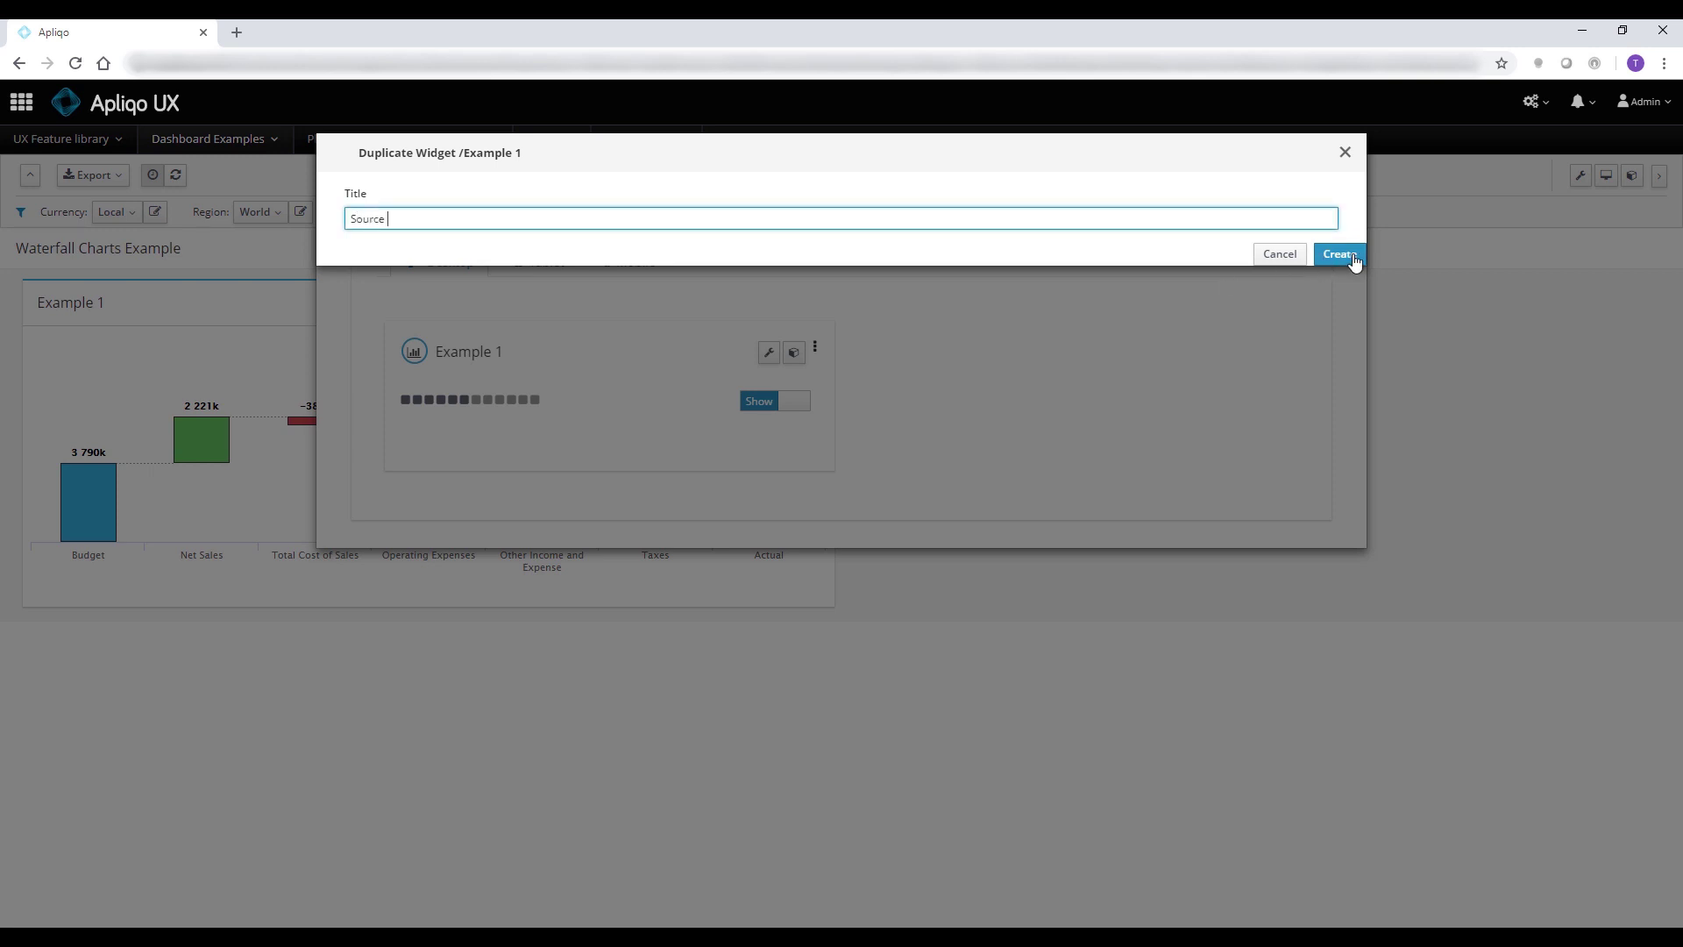
click(1347, 257)
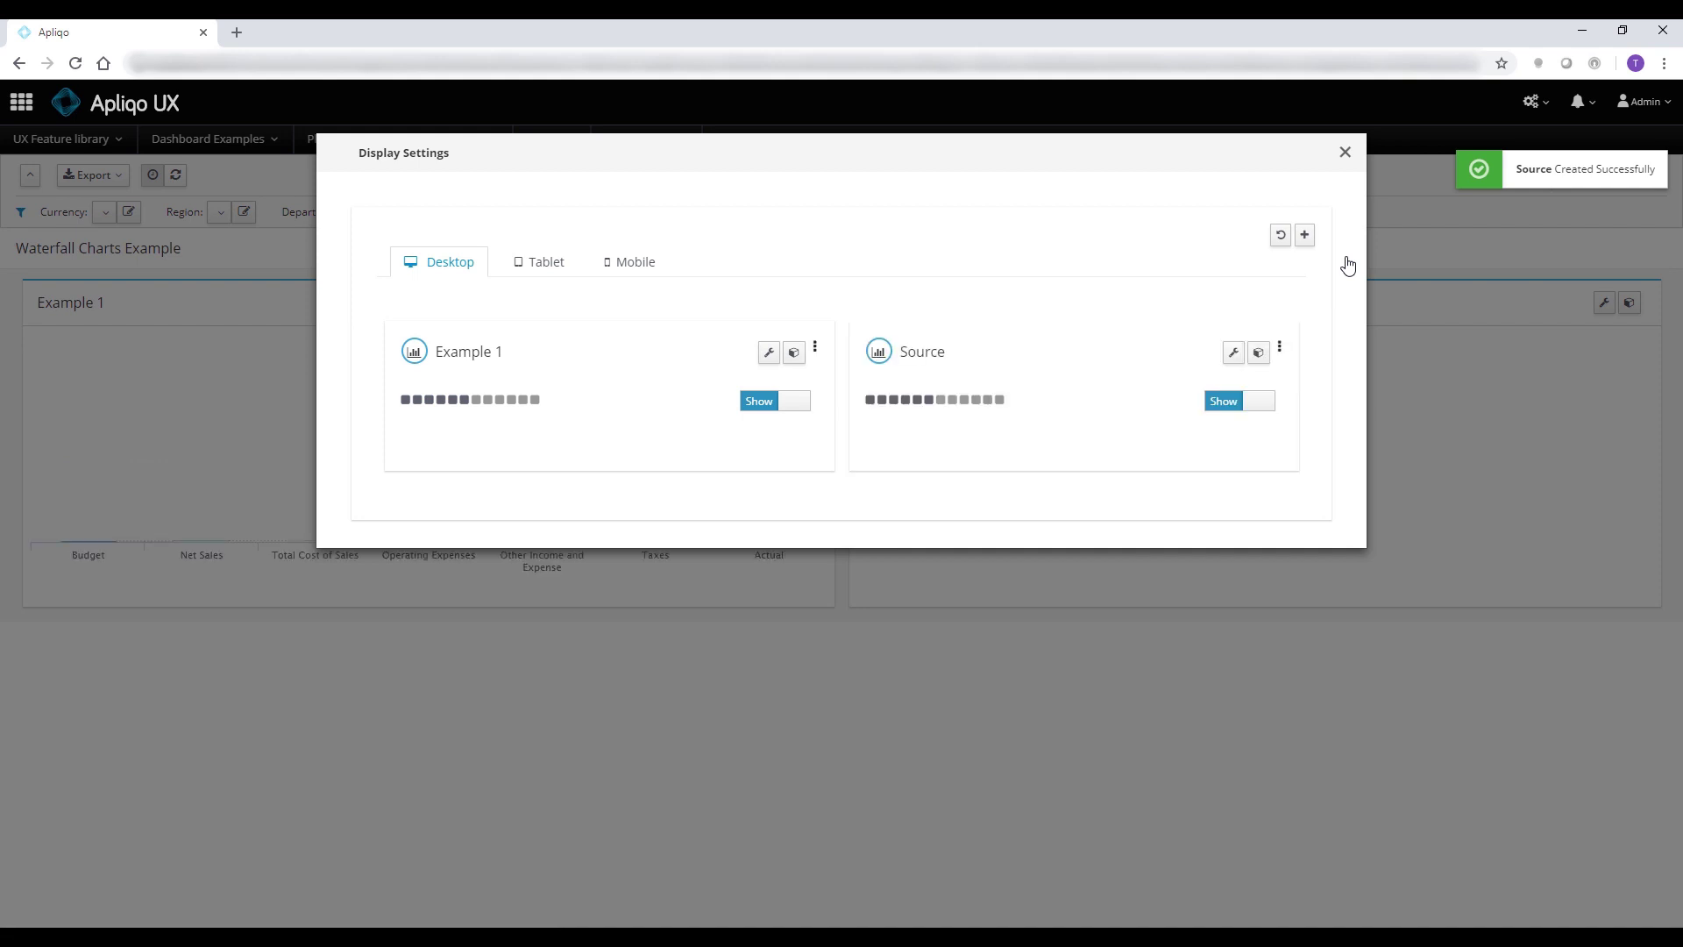
click(1405, 321)
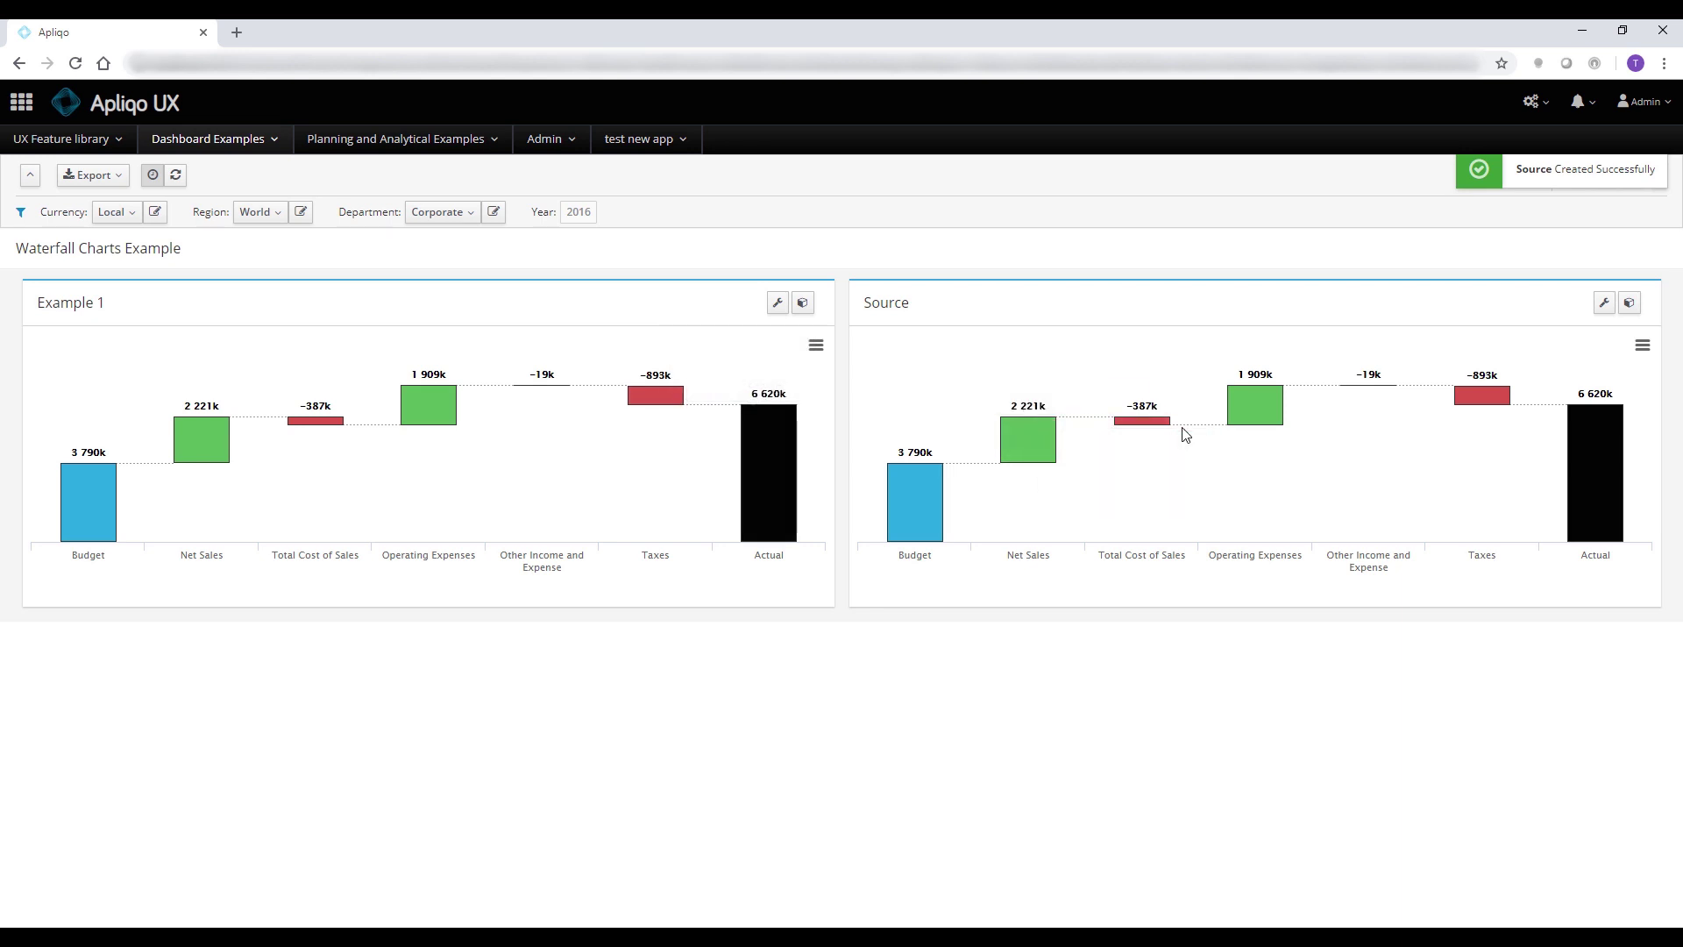
Change the Source widget's Widget Type to grid
click(1630, 306)
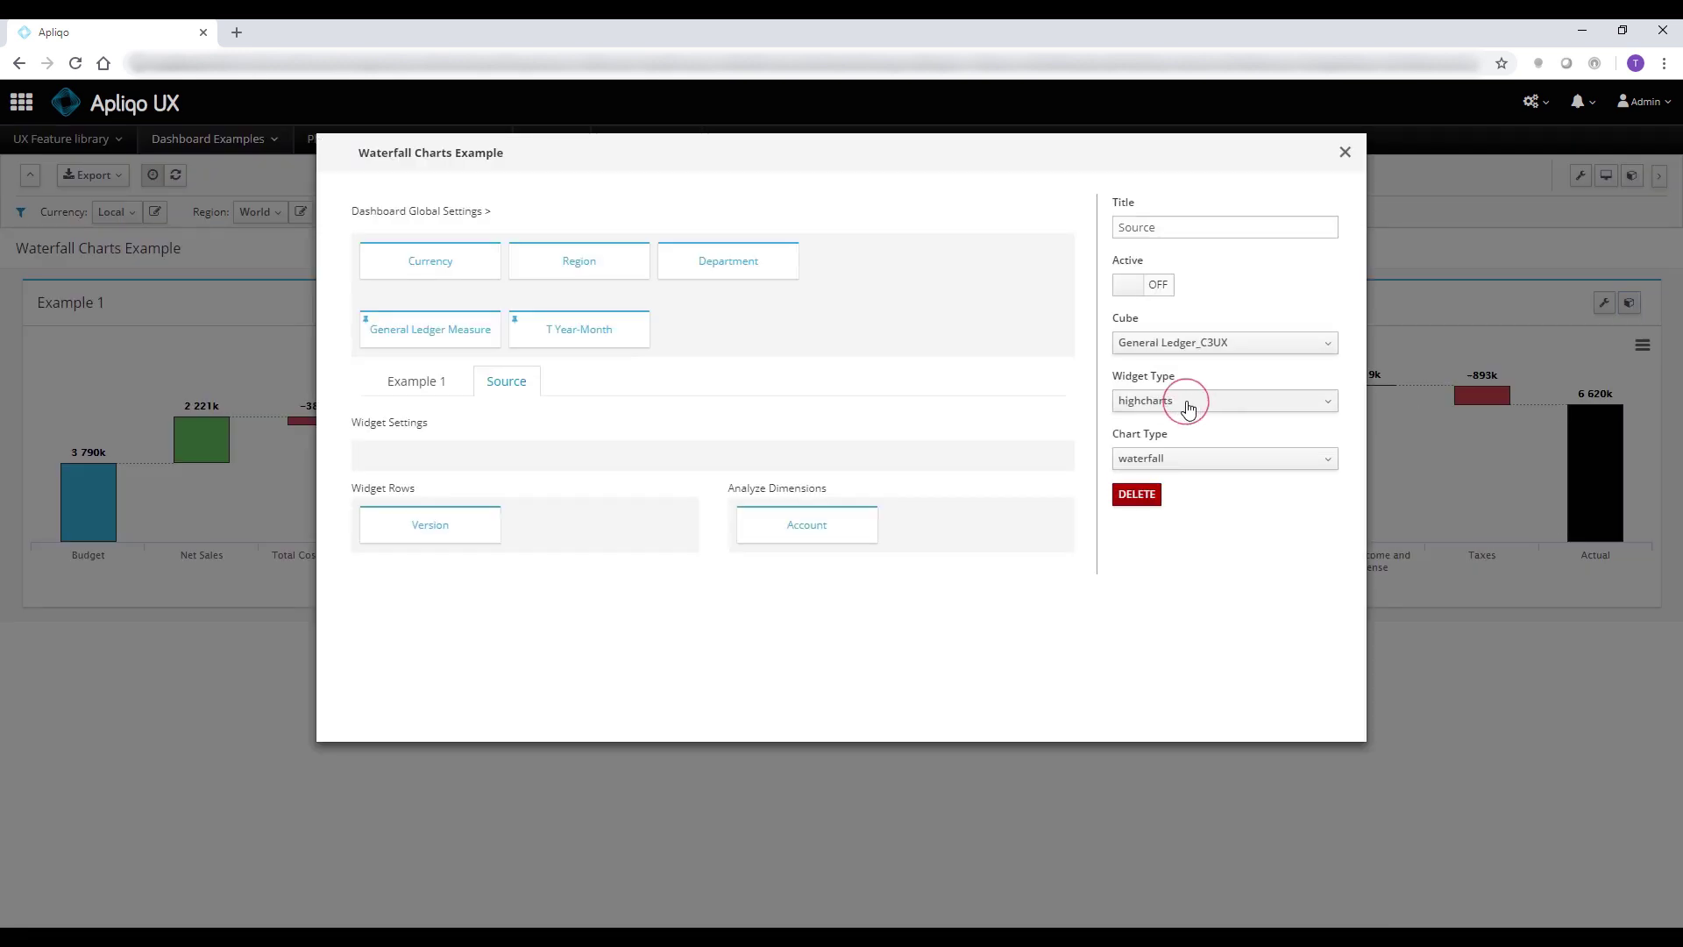
click(1187, 406)
click(1172, 457)
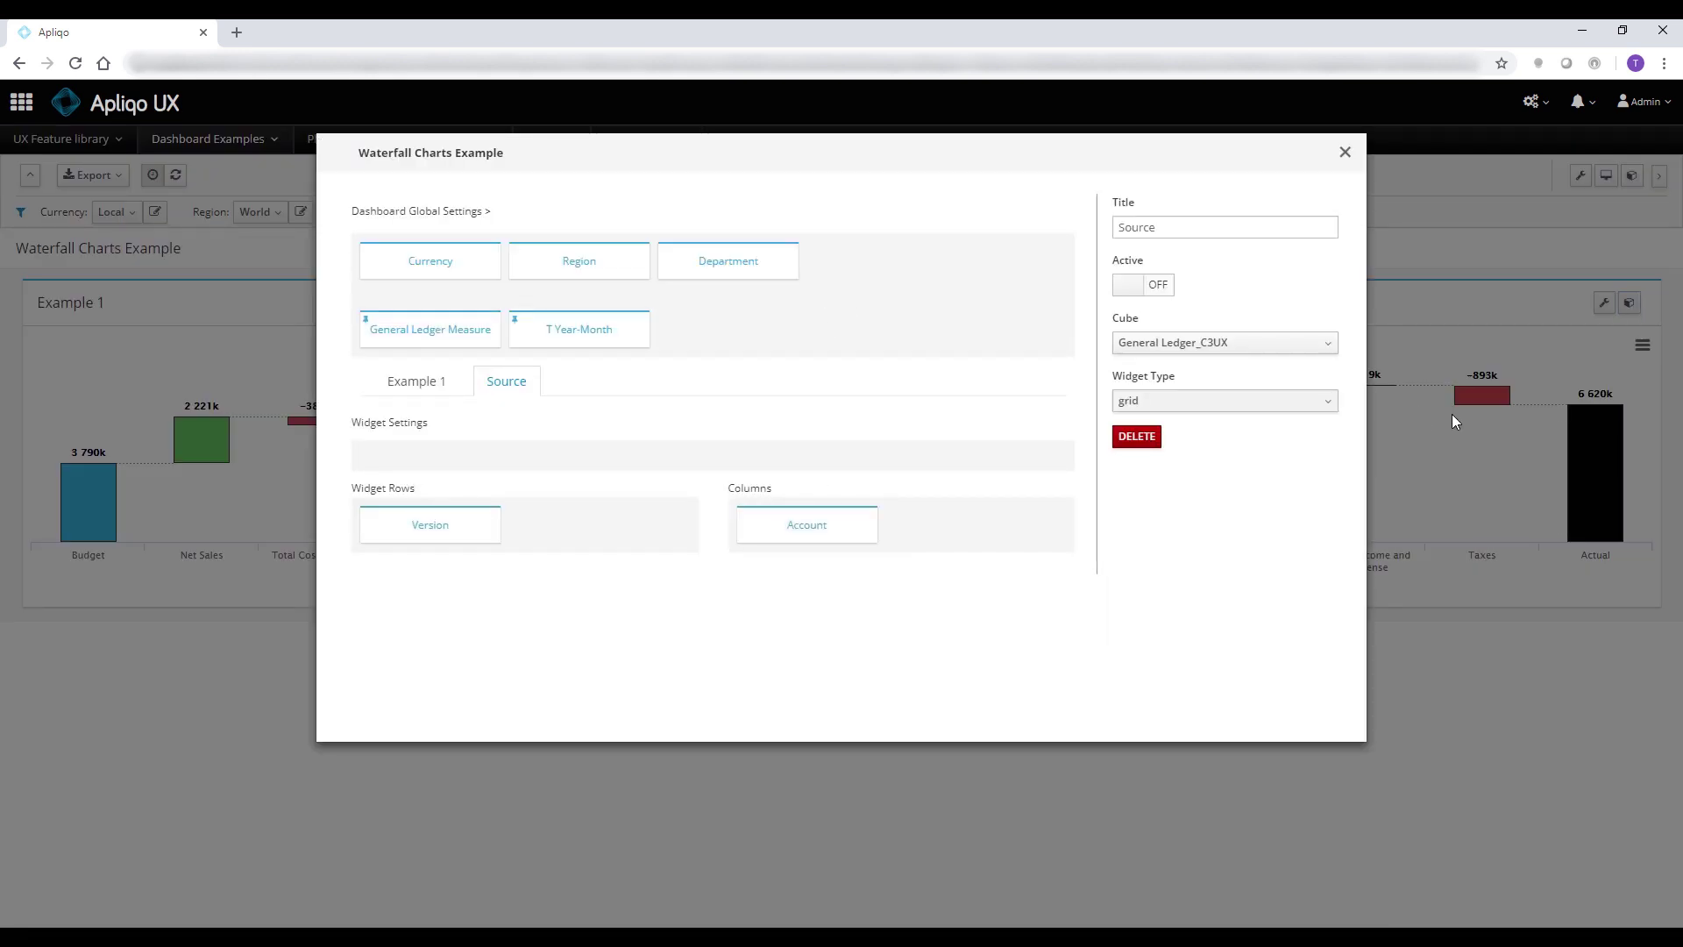
key(Escape)
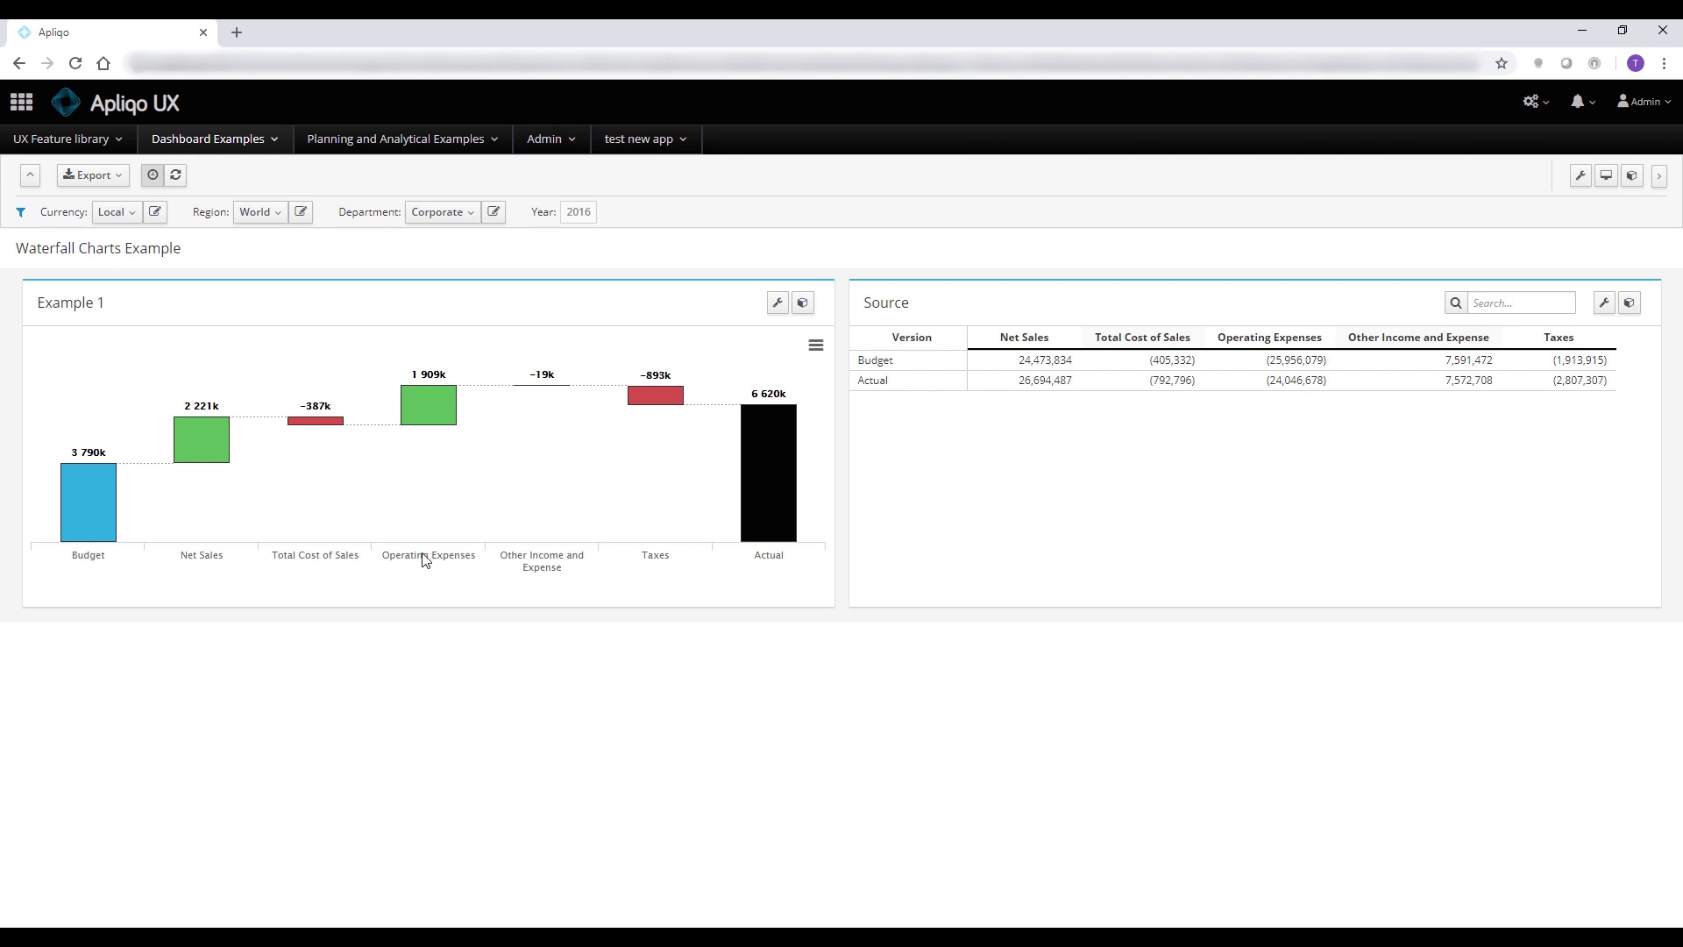
In the Source Version row settings, set Value to actual and ValueMax to Budget
click(1630, 304)
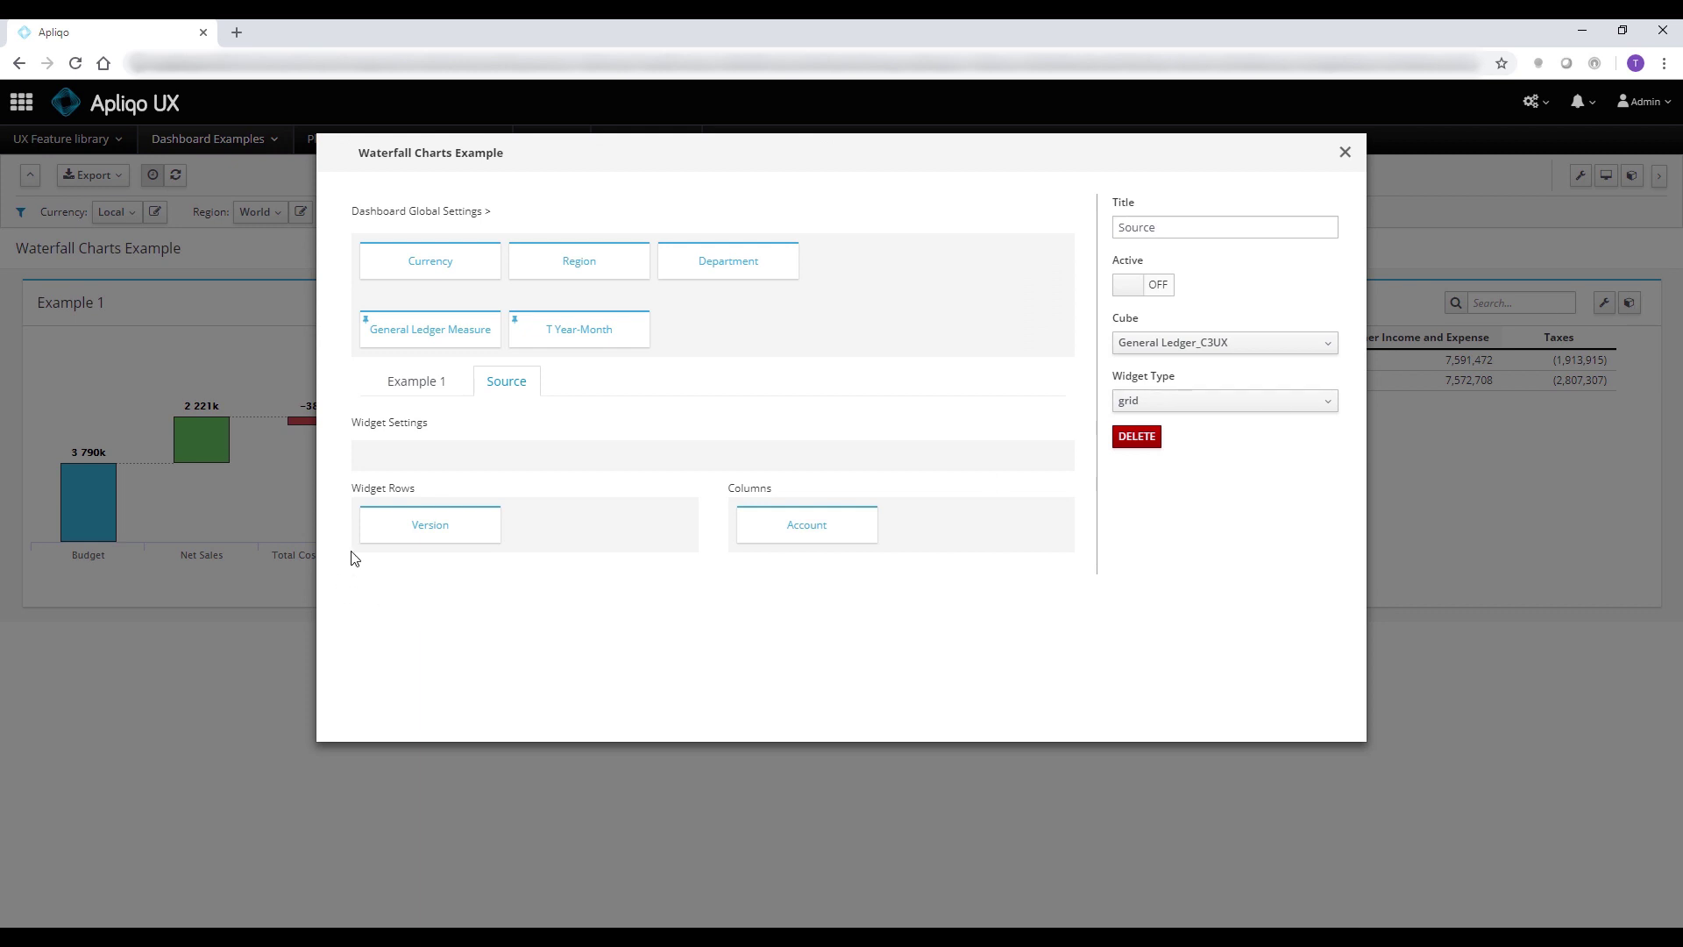
click(431, 534)
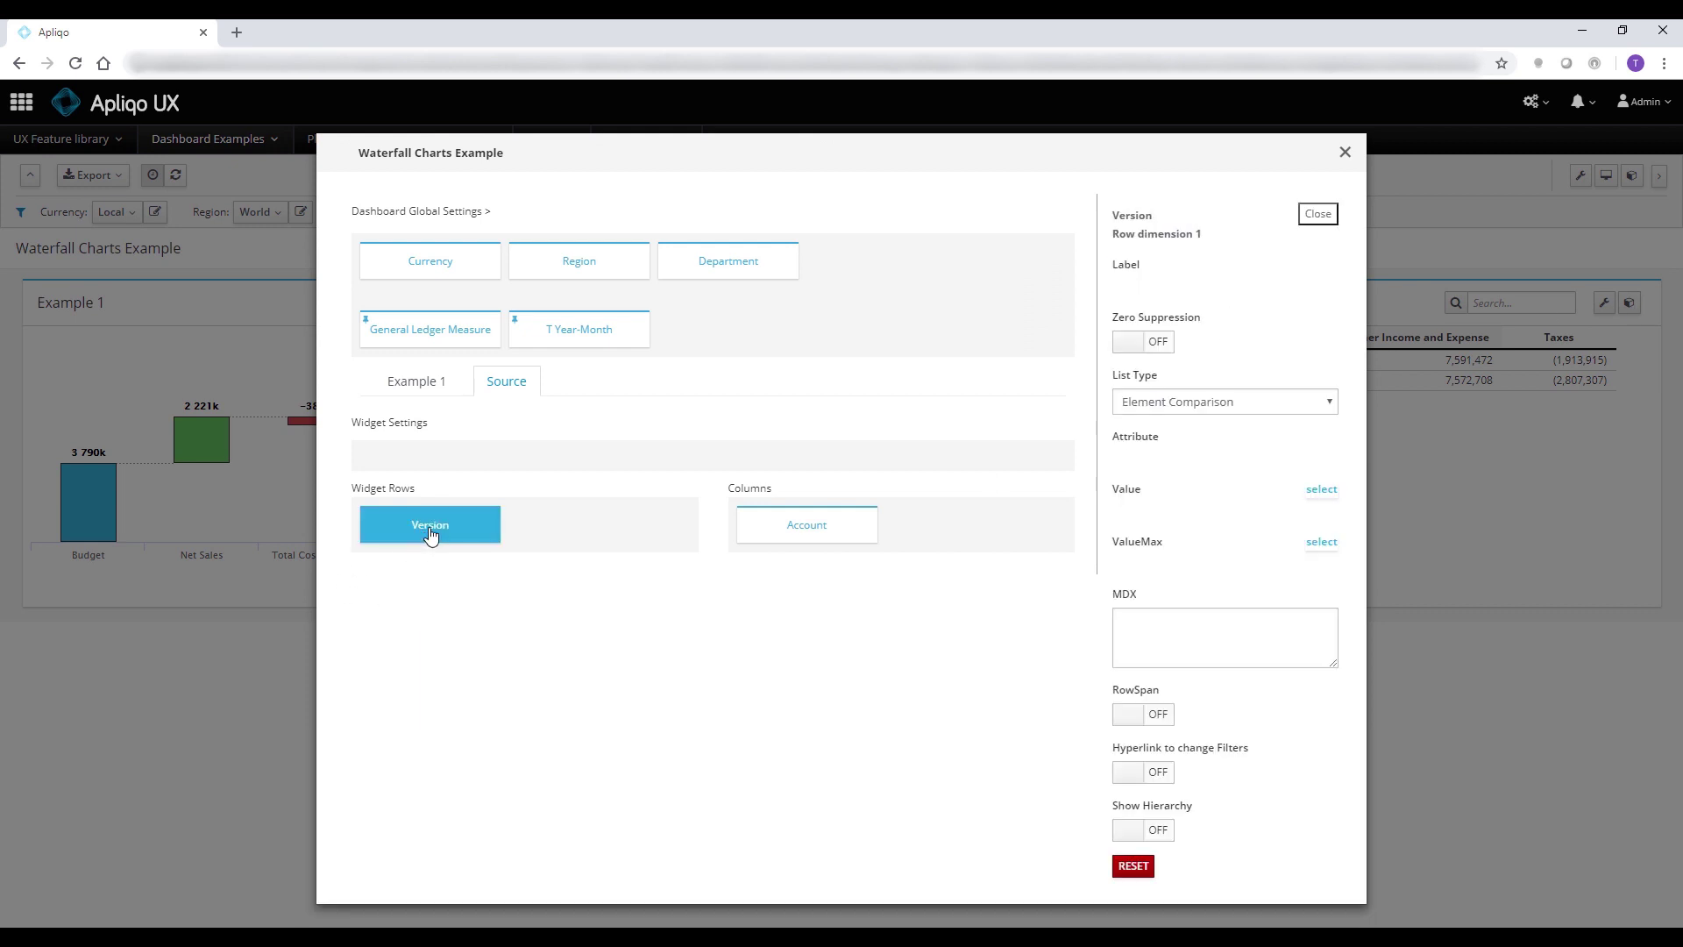
click(1215, 529)
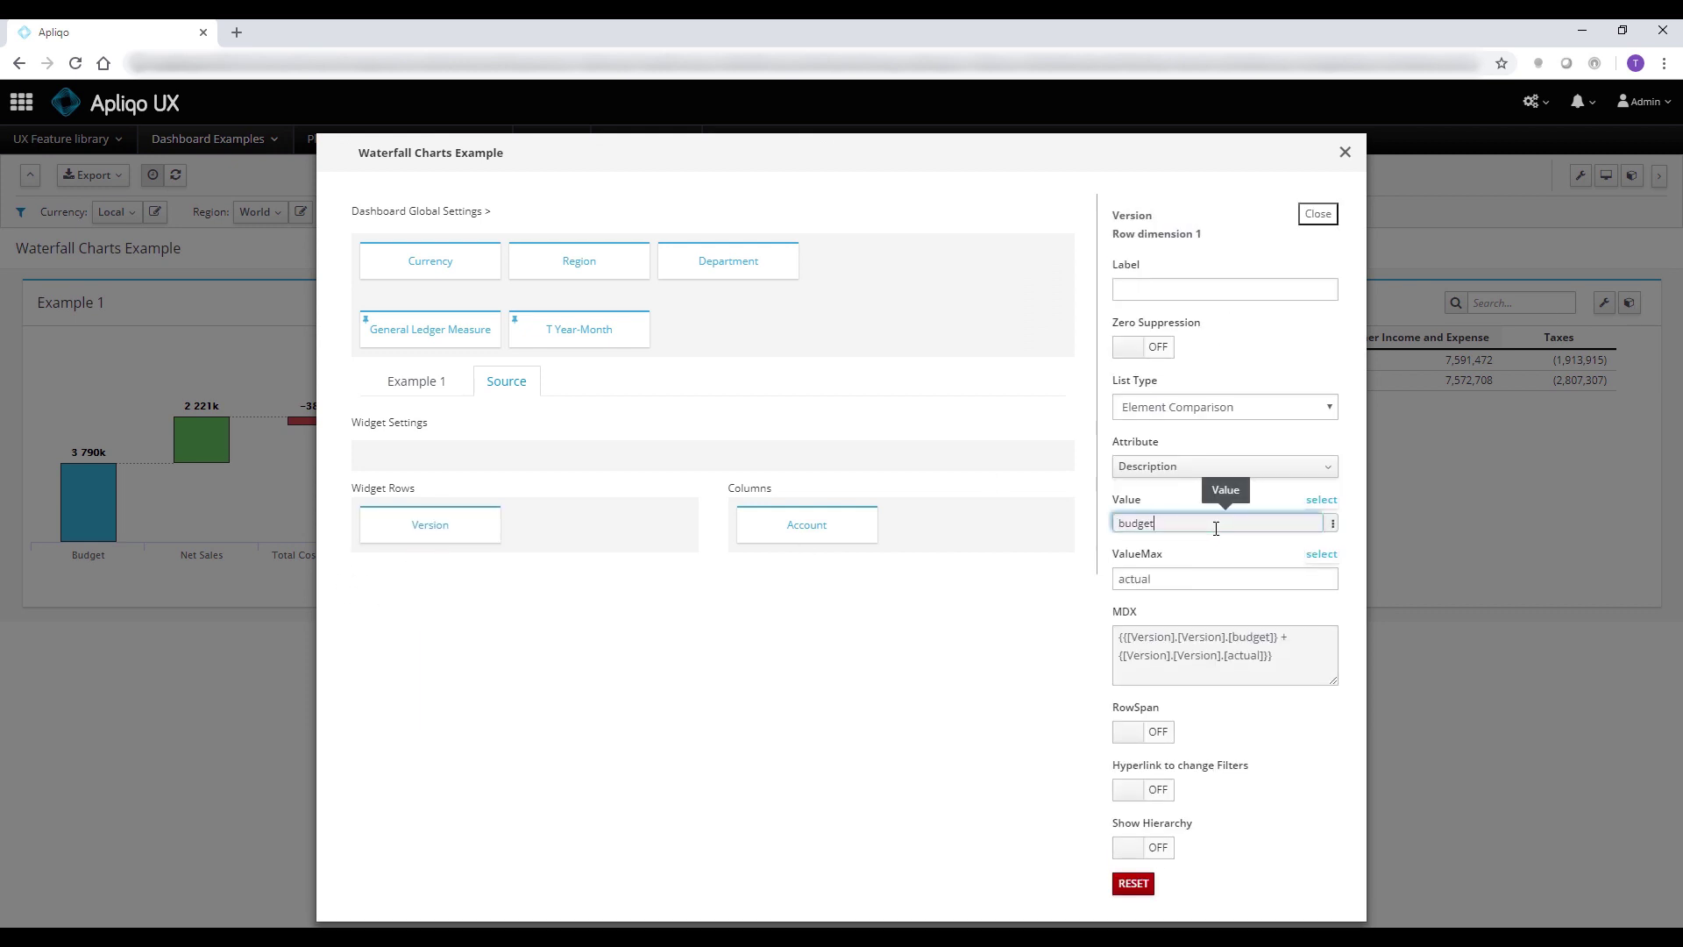
double_click(1215, 528)
text(actual)
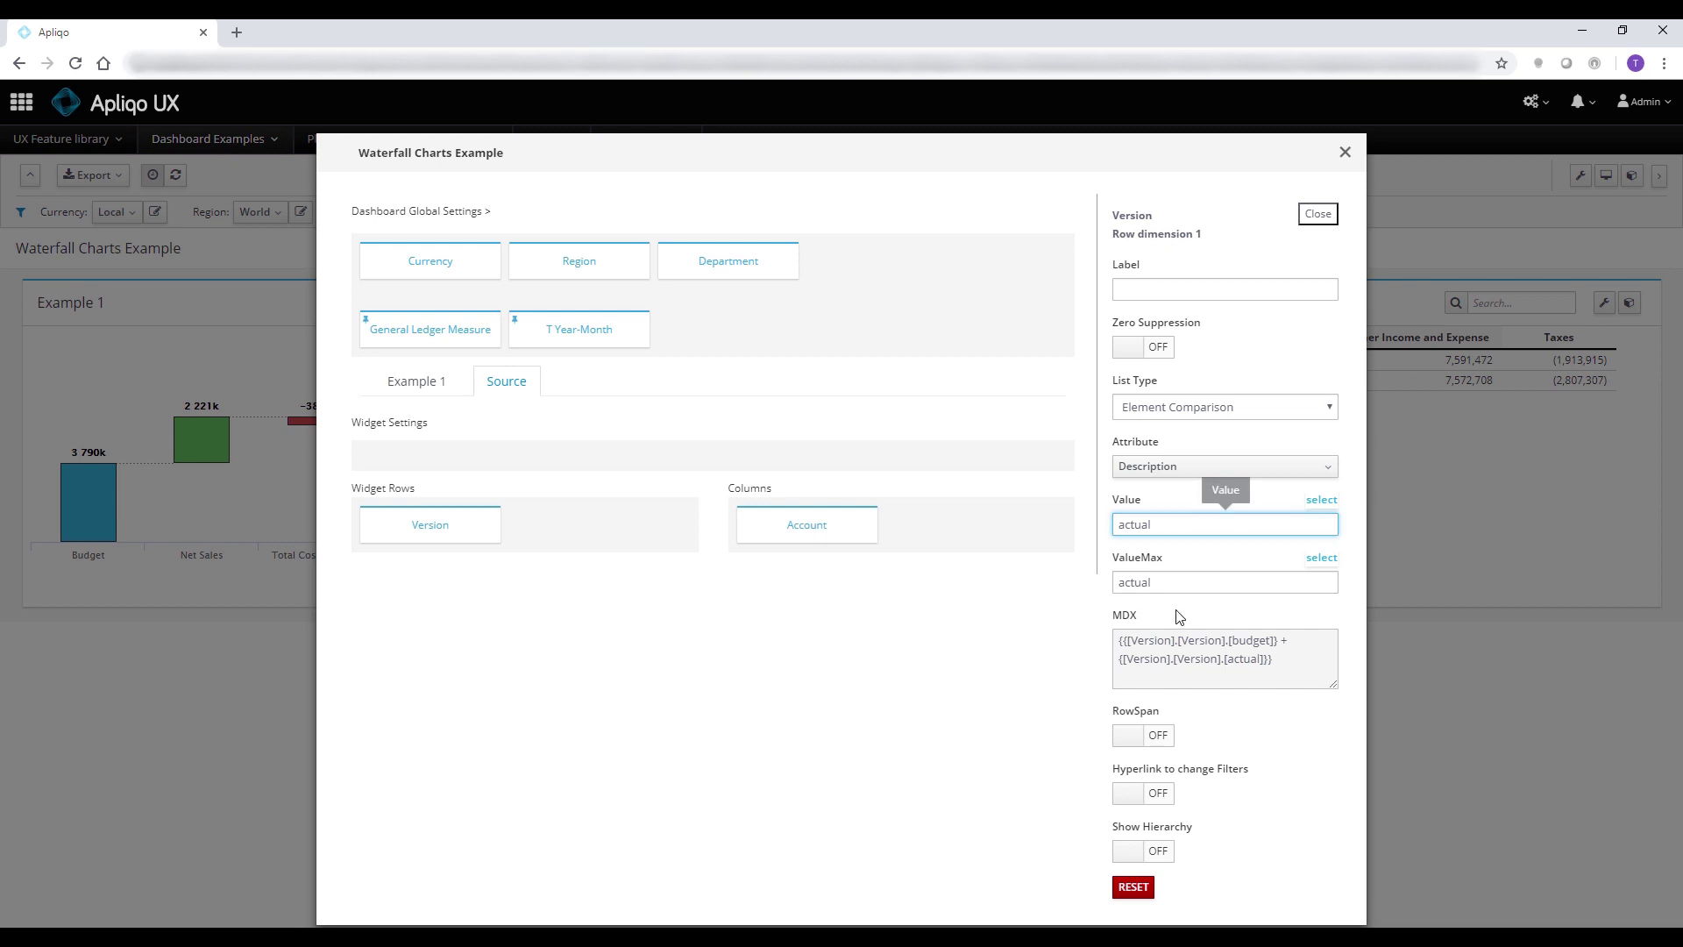
double_click(1180, 581)
text(Budget)
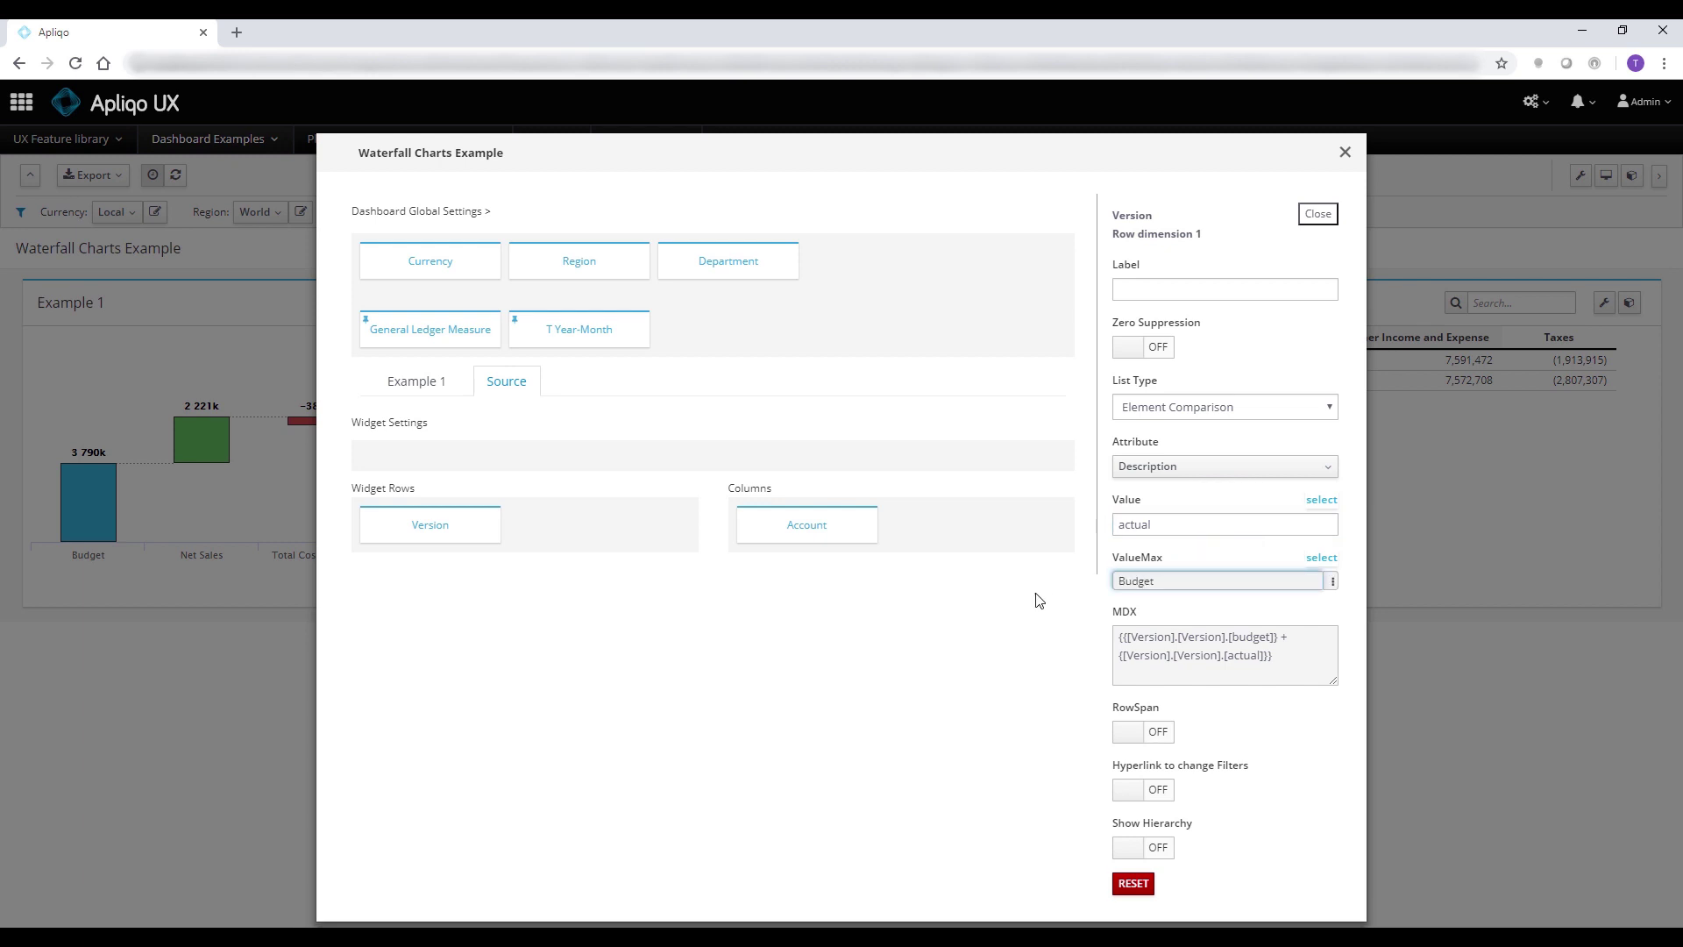
click(1467, 597)
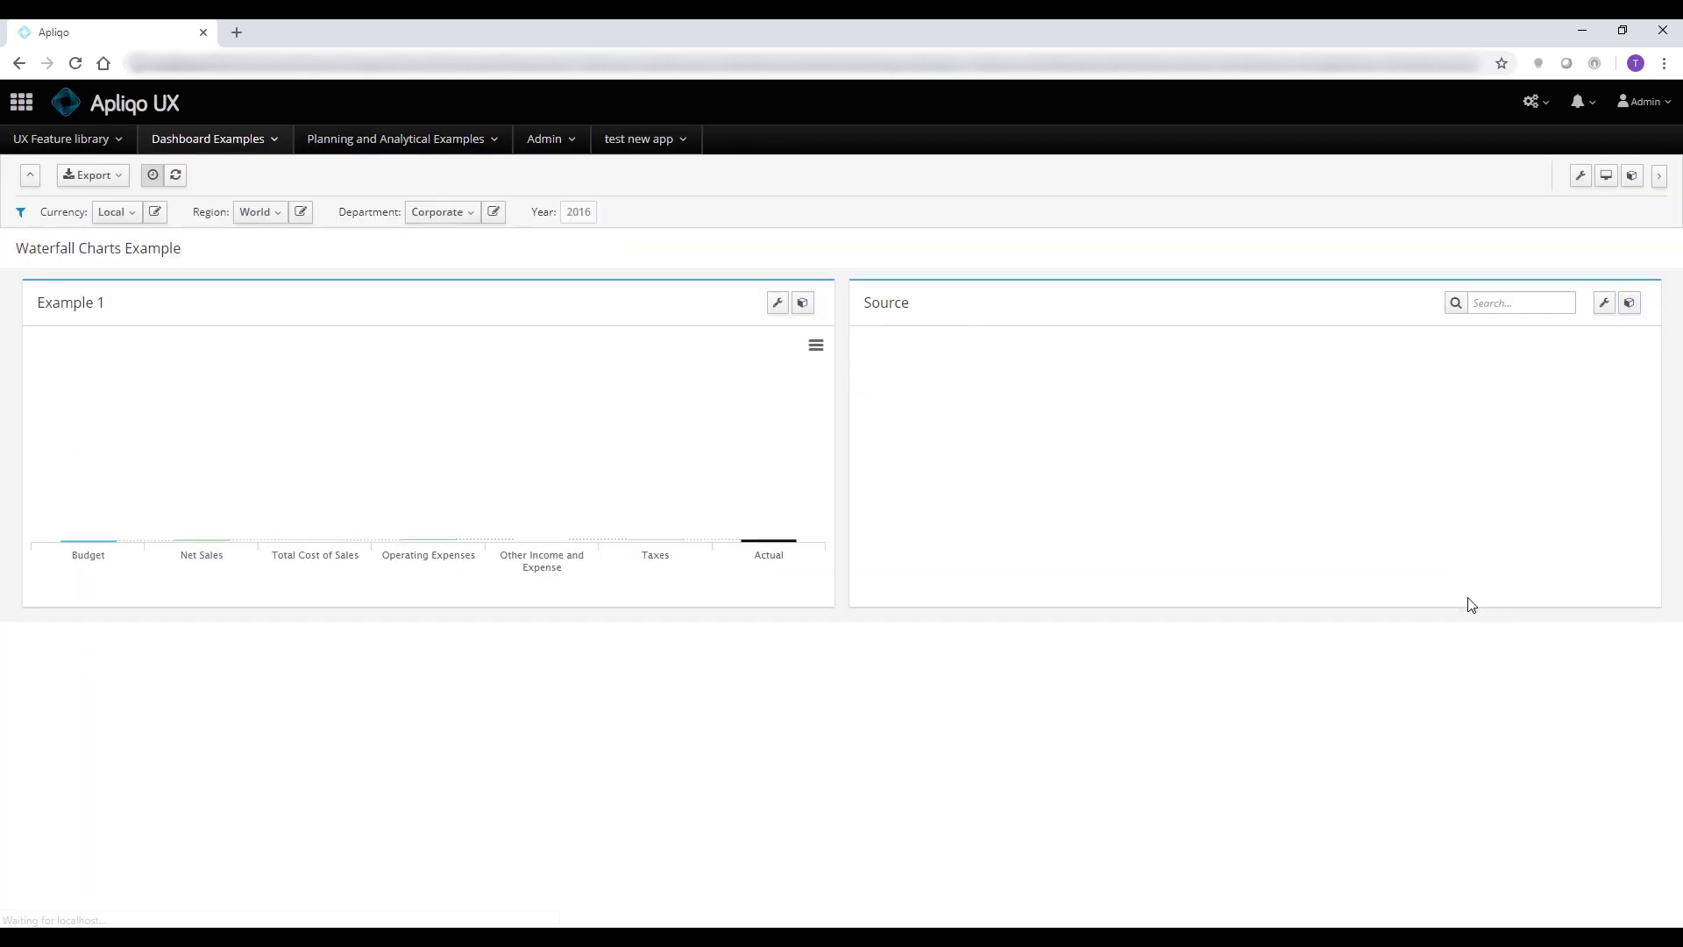
Switch the Source widget back to a highcharts waterfall and check its Actual bar
click(1628, 305)
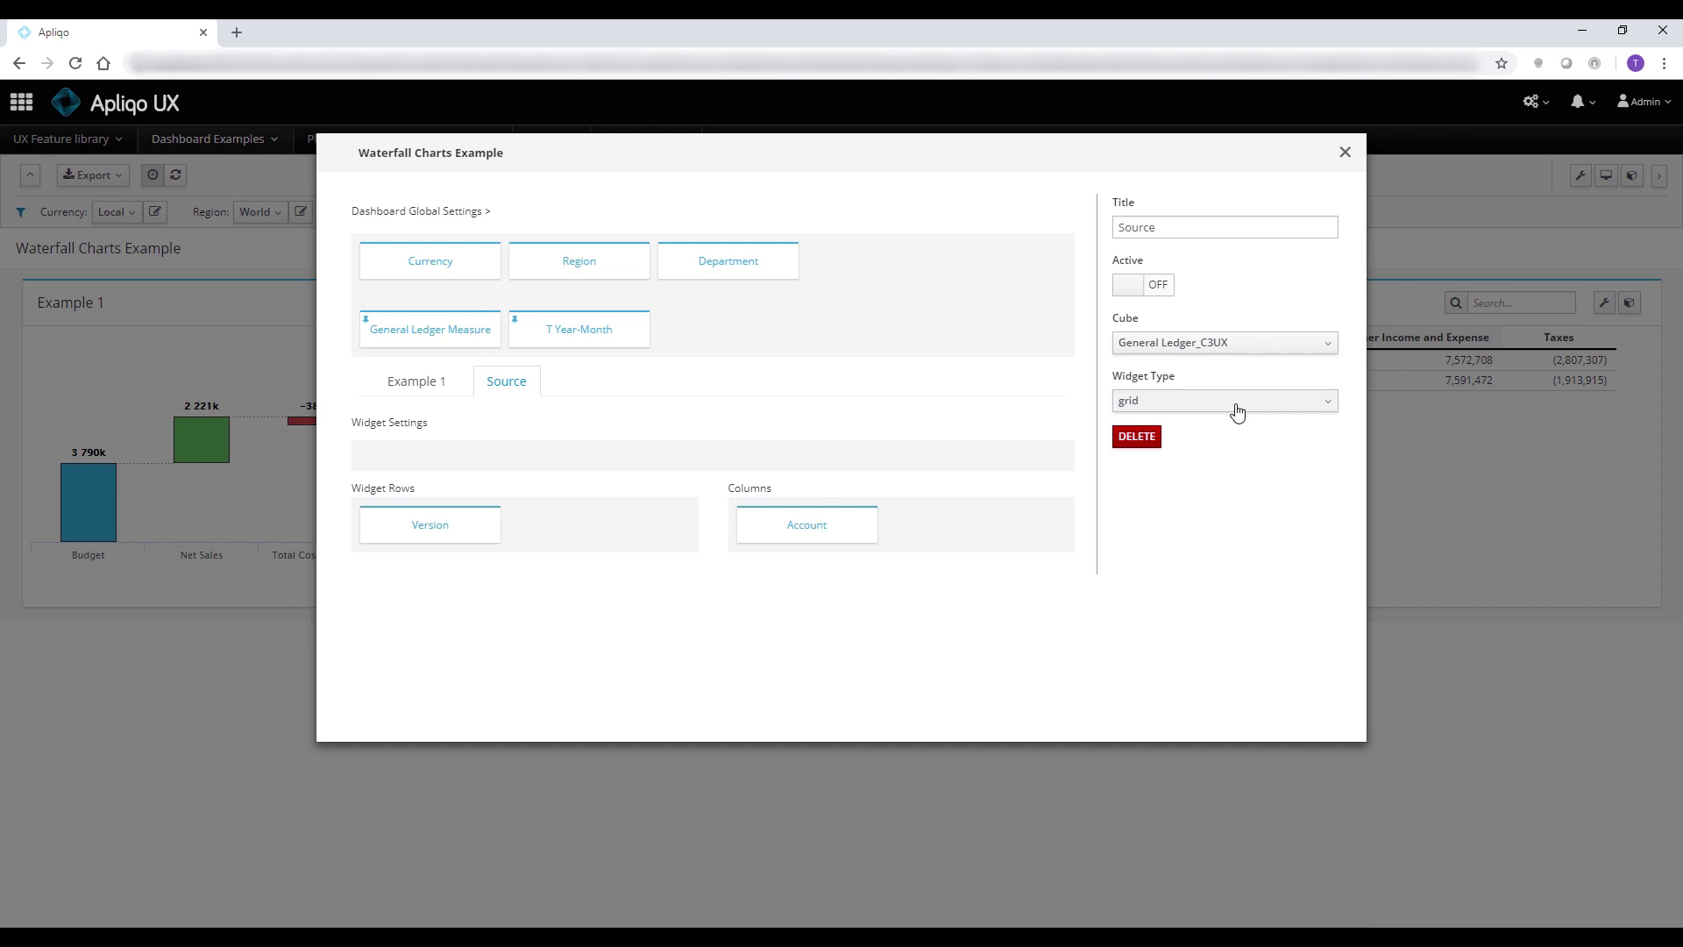
click(1232, 406)
click(1185, 482)
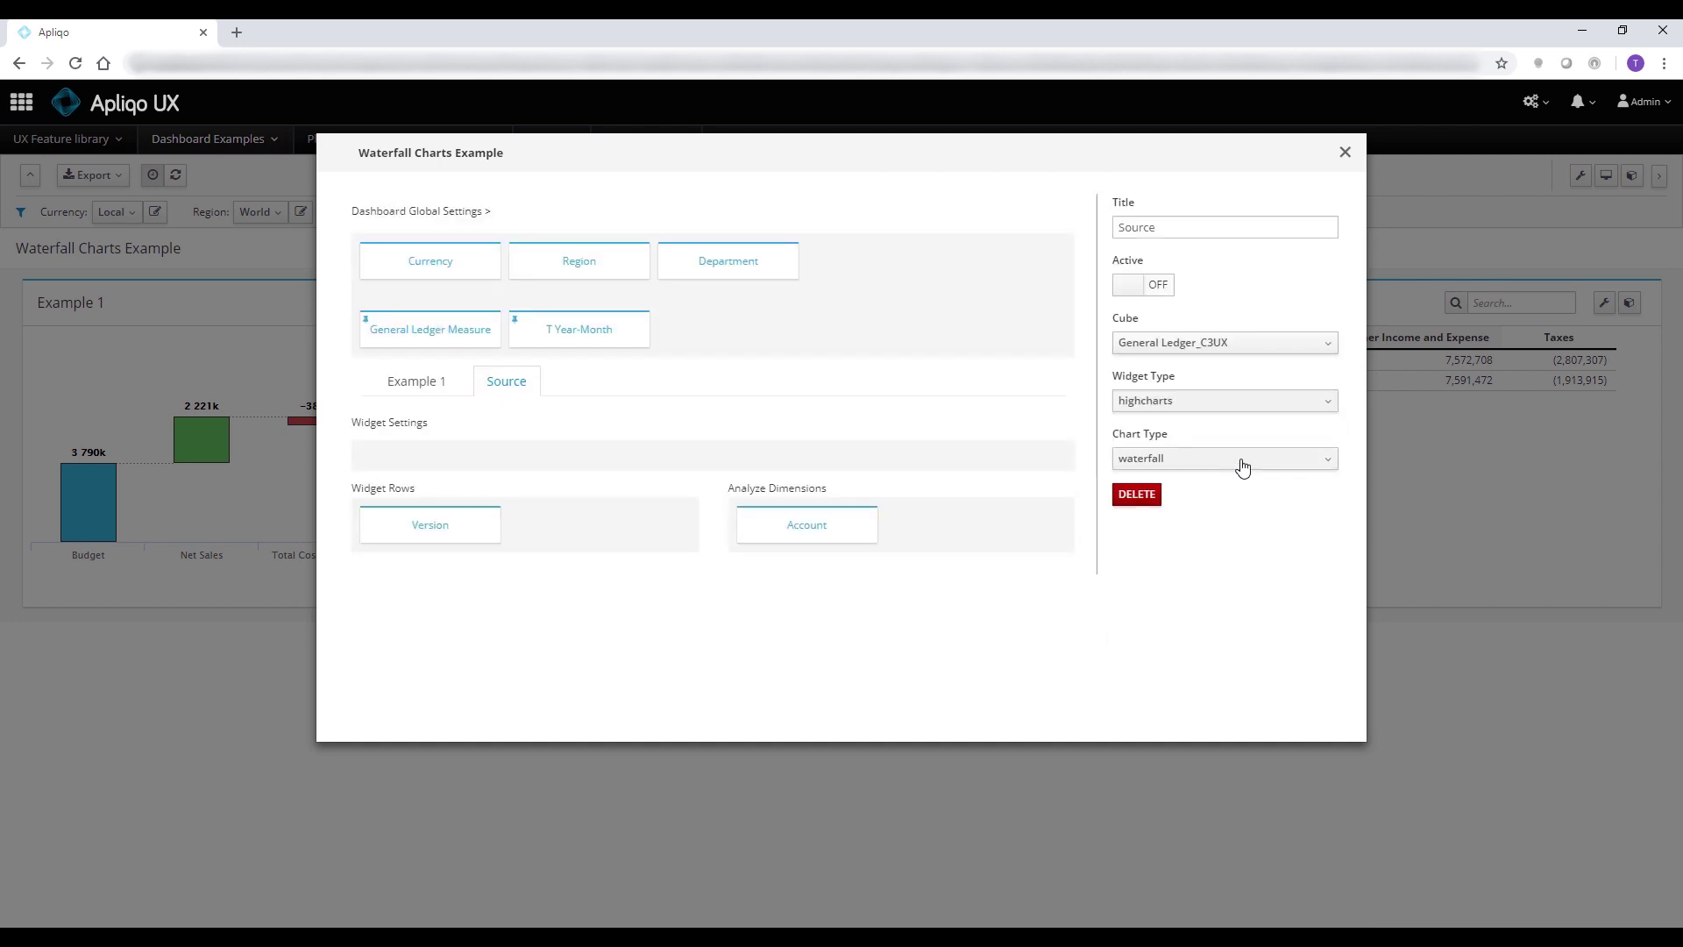
click(1532, 450)
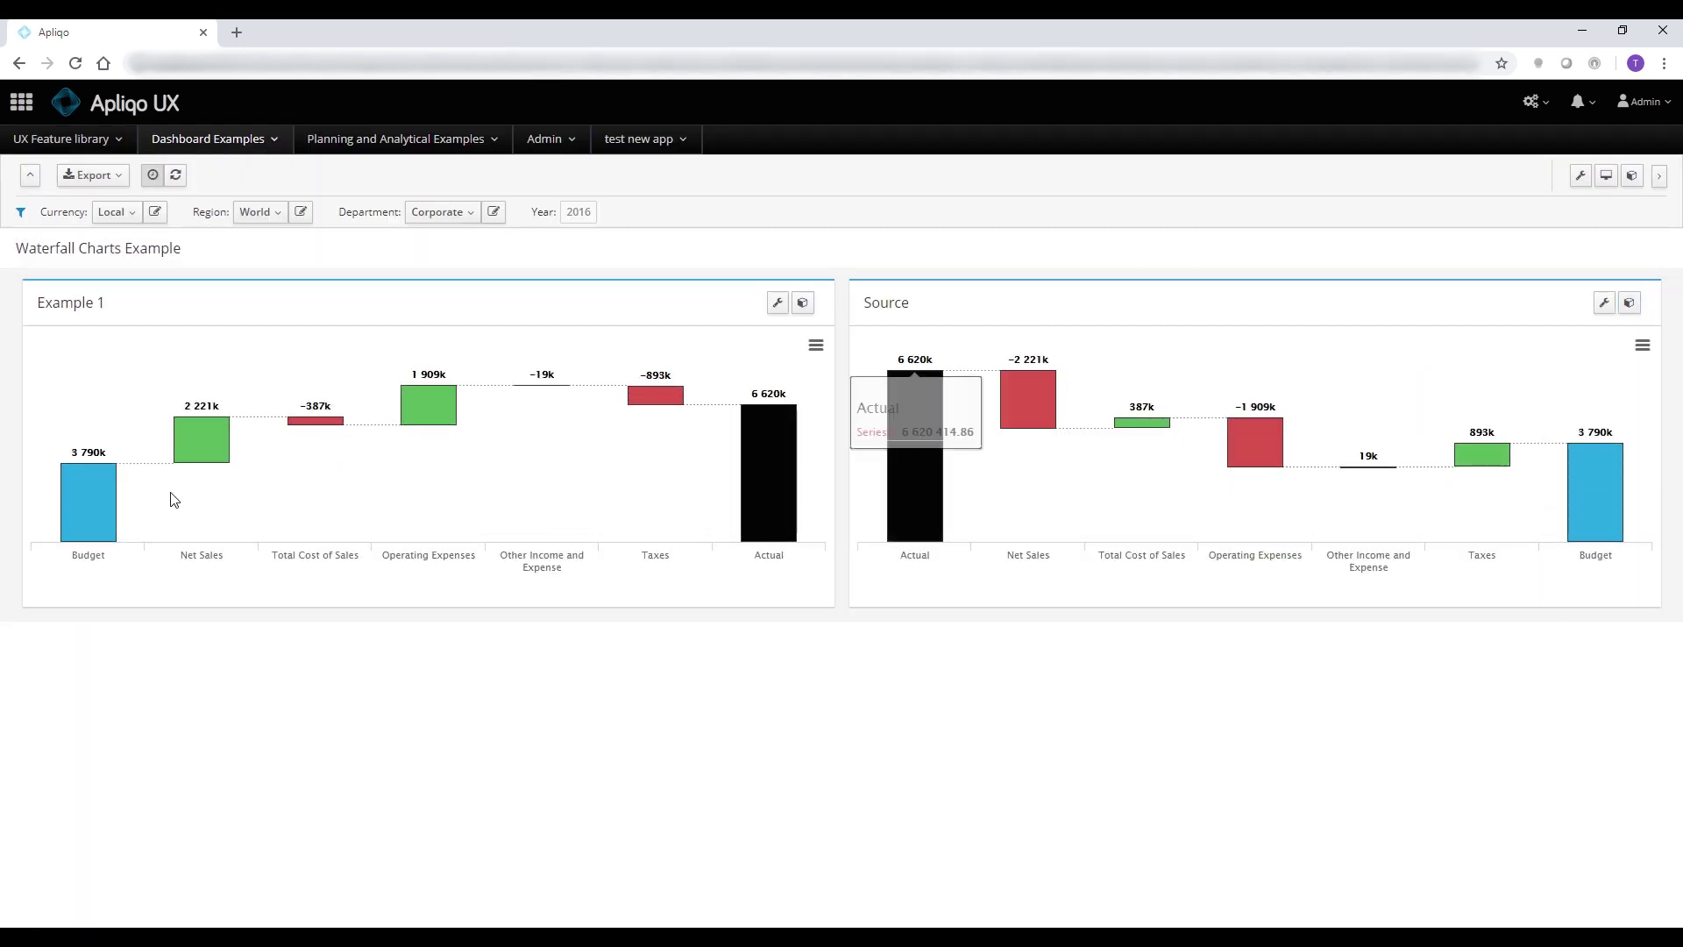
mouse_move(916, 432)
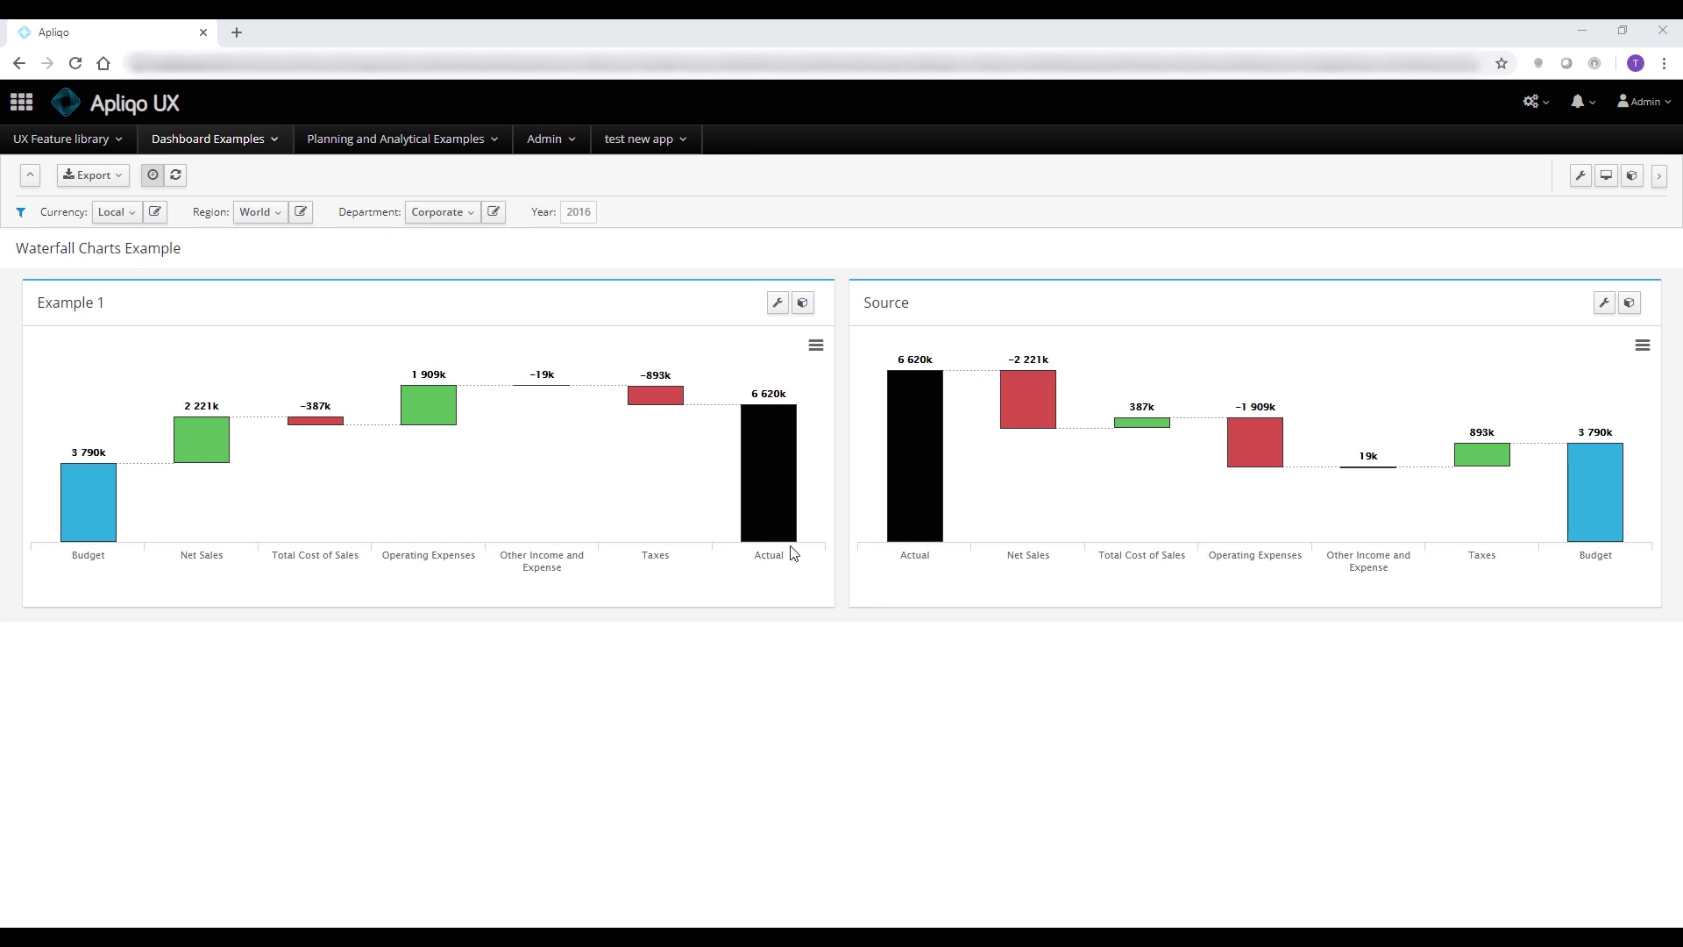
Duplicate Example 1 as a new widget titled 'Example 2'
click(1605, 177)
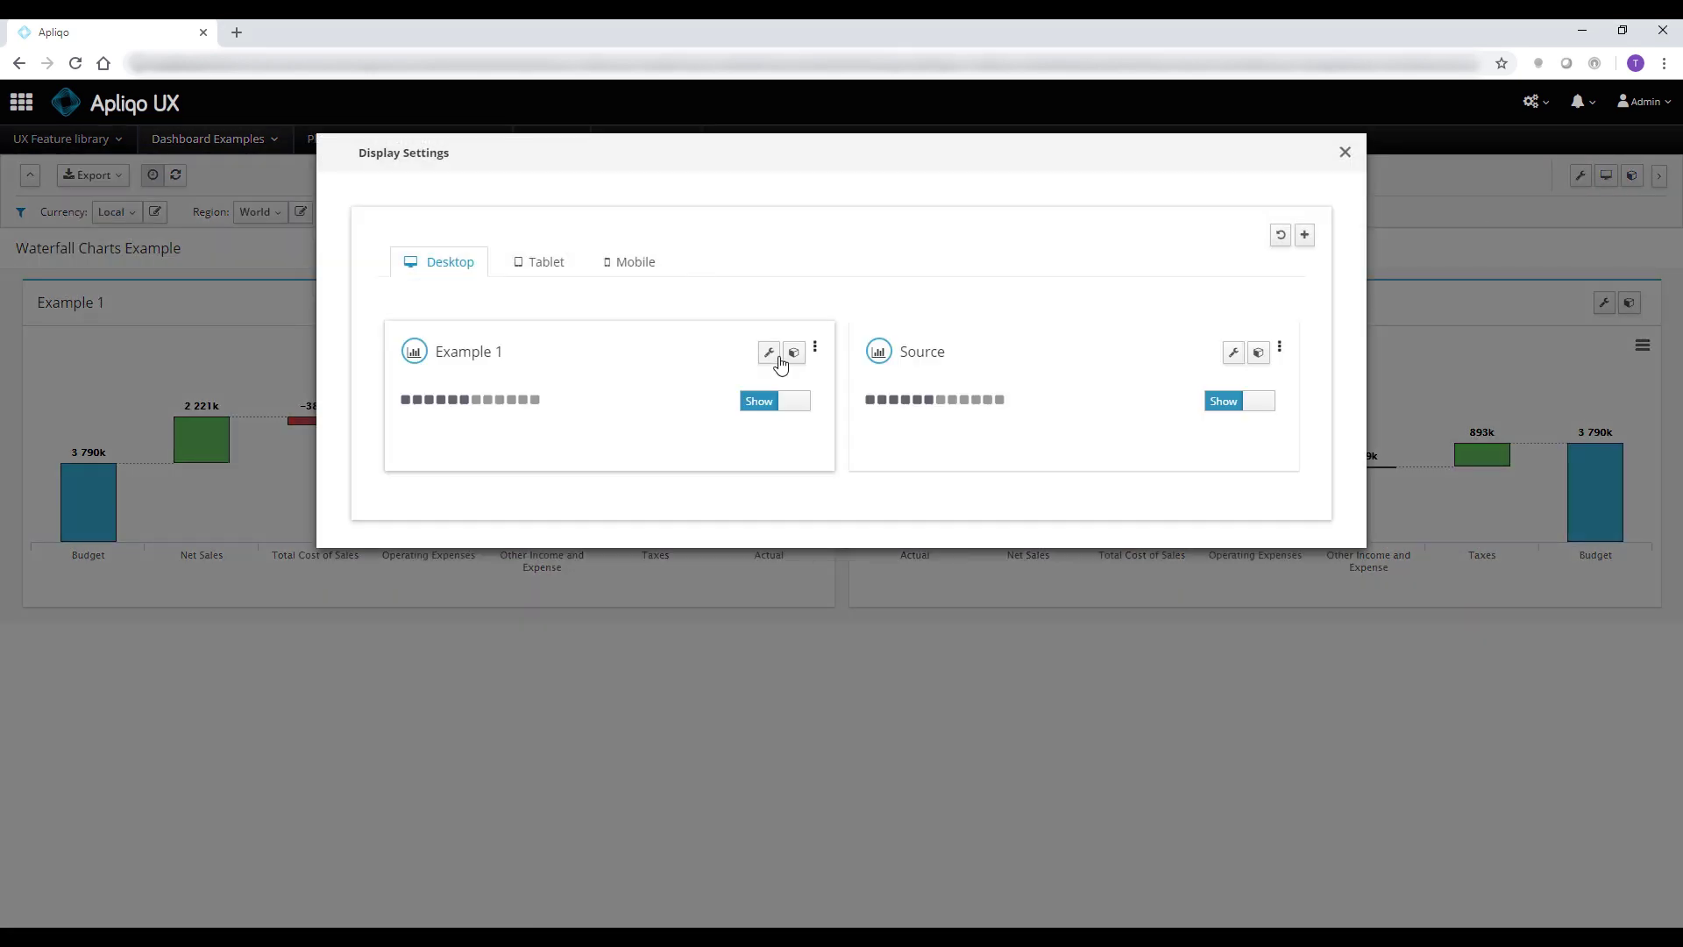
click(816, 349)
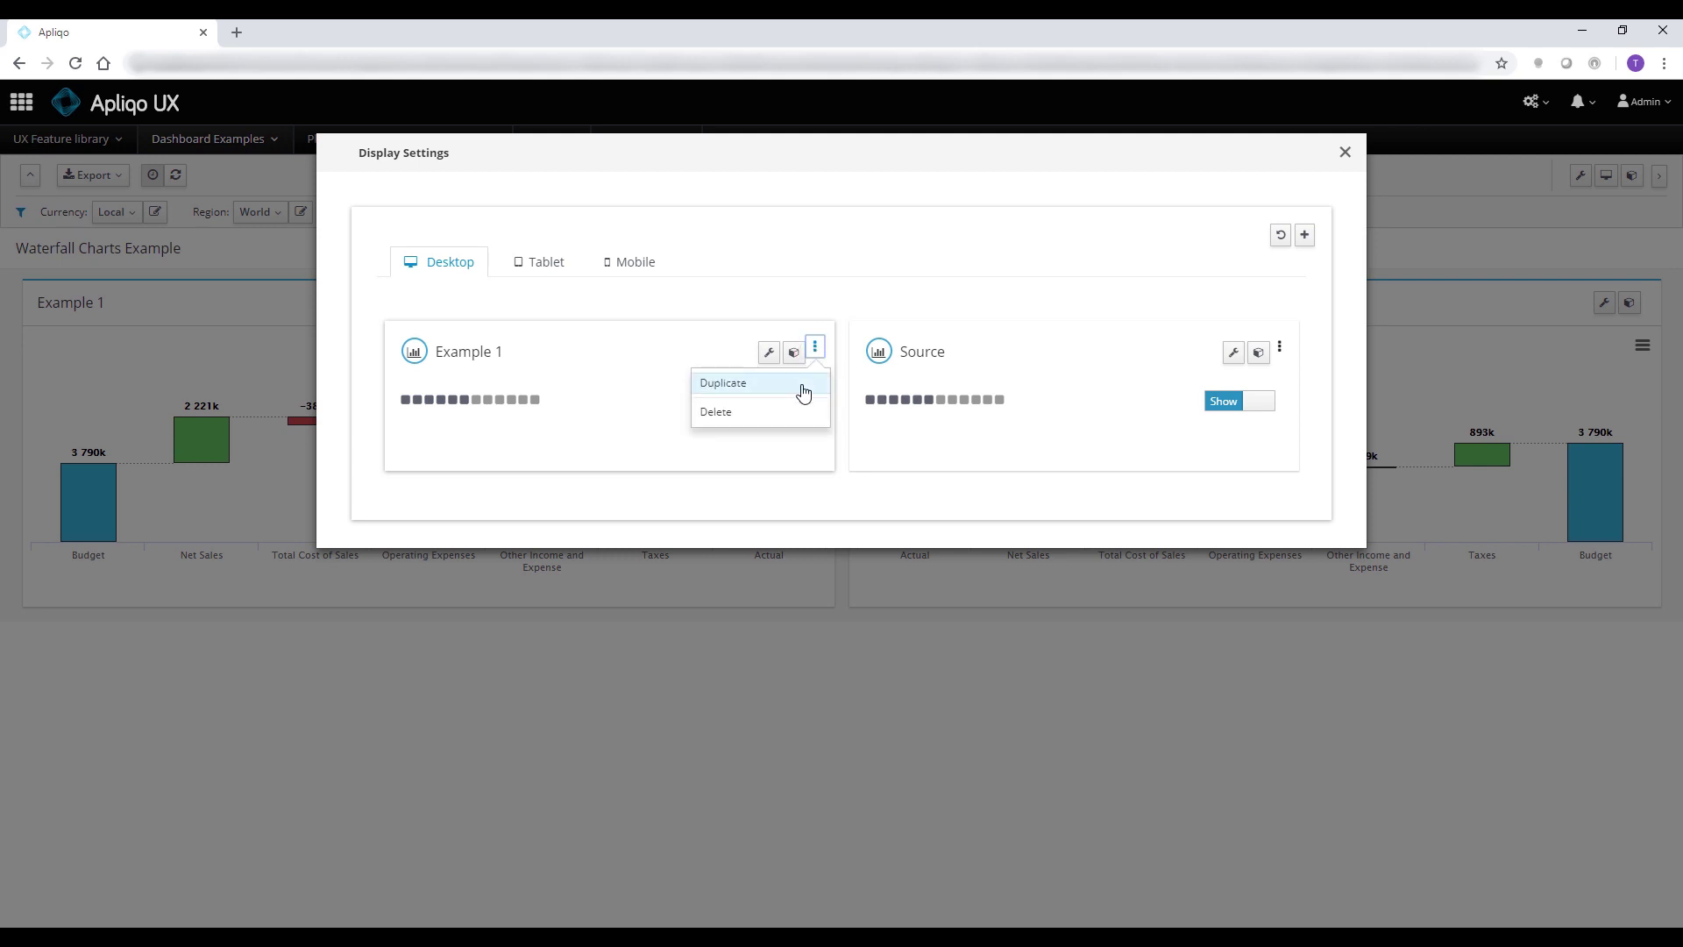
click(802, 386)
click(721, 224)
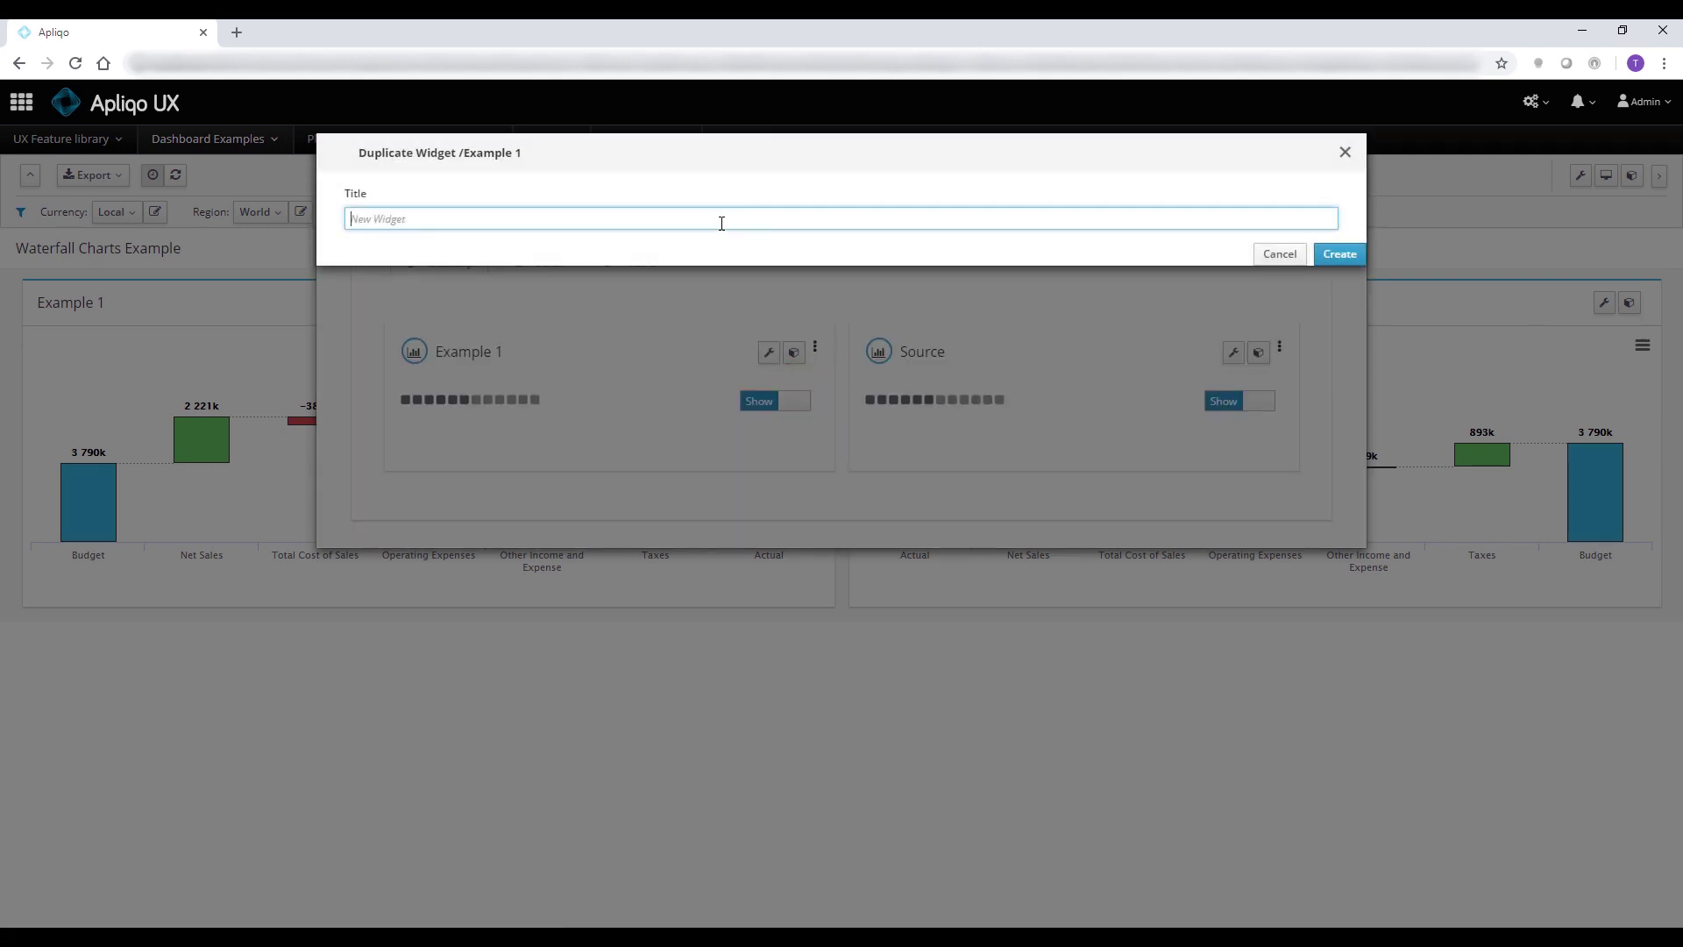
text(Example 2)
click(1333, 257)
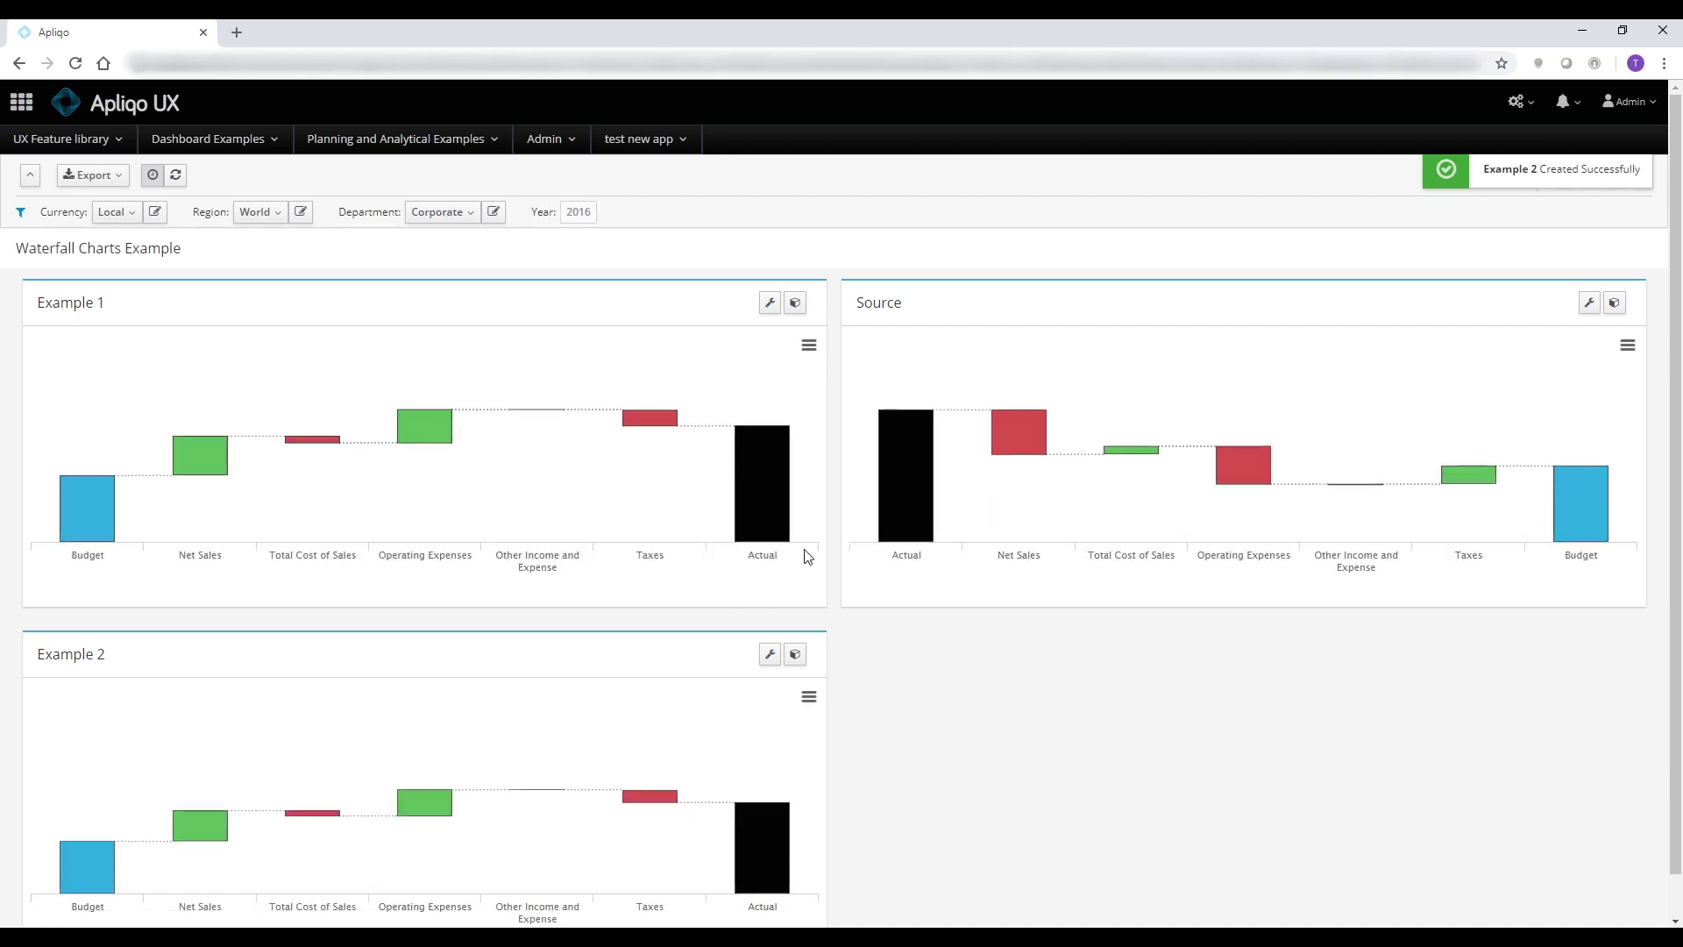
scroll(727, 658, down, 1)
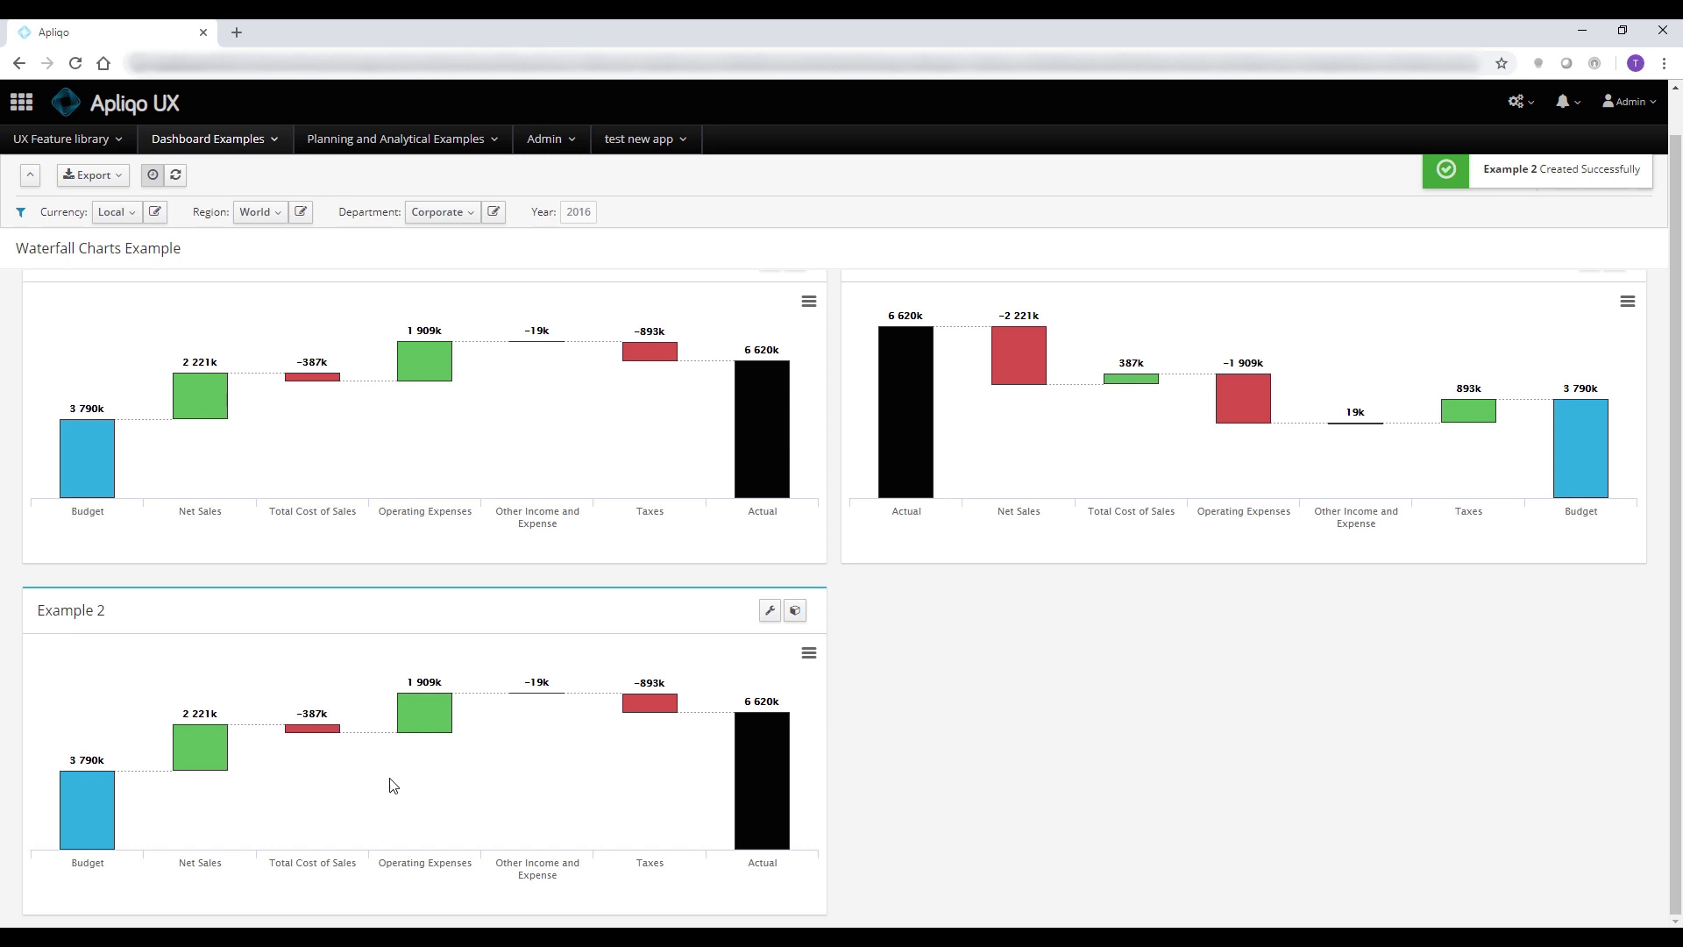
In Example 2's data settings, move Account to Widget Settings and analyse by Region
click(796, 613)
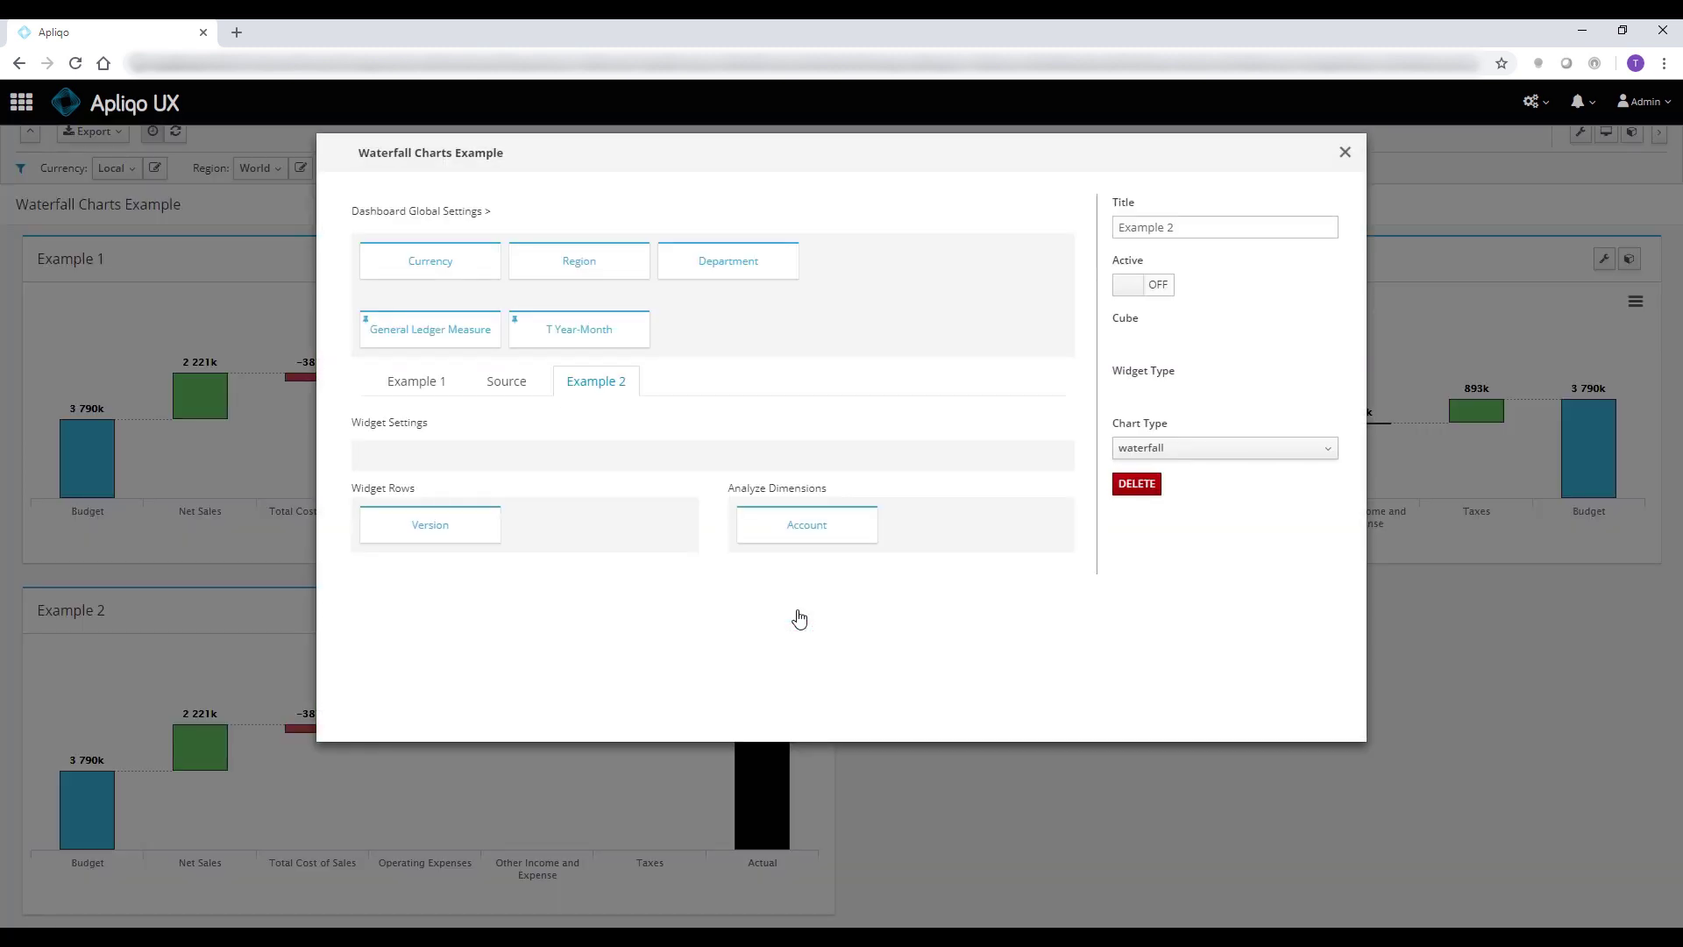
click(807, 532)
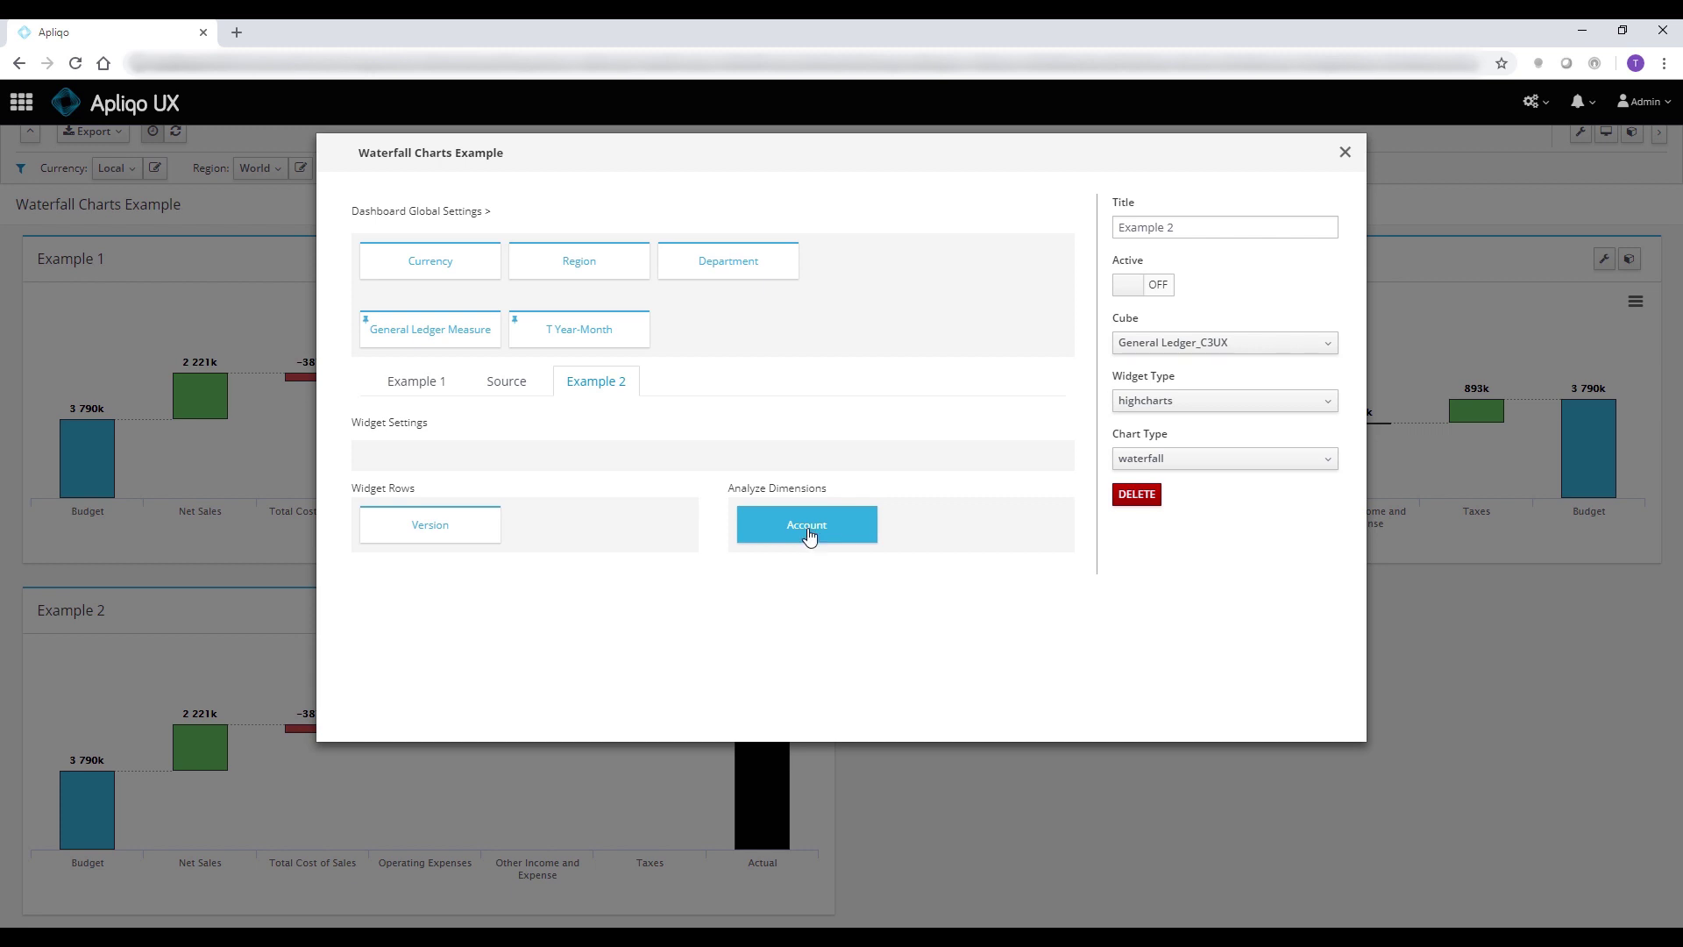
drag(807, 531, 429, 464)
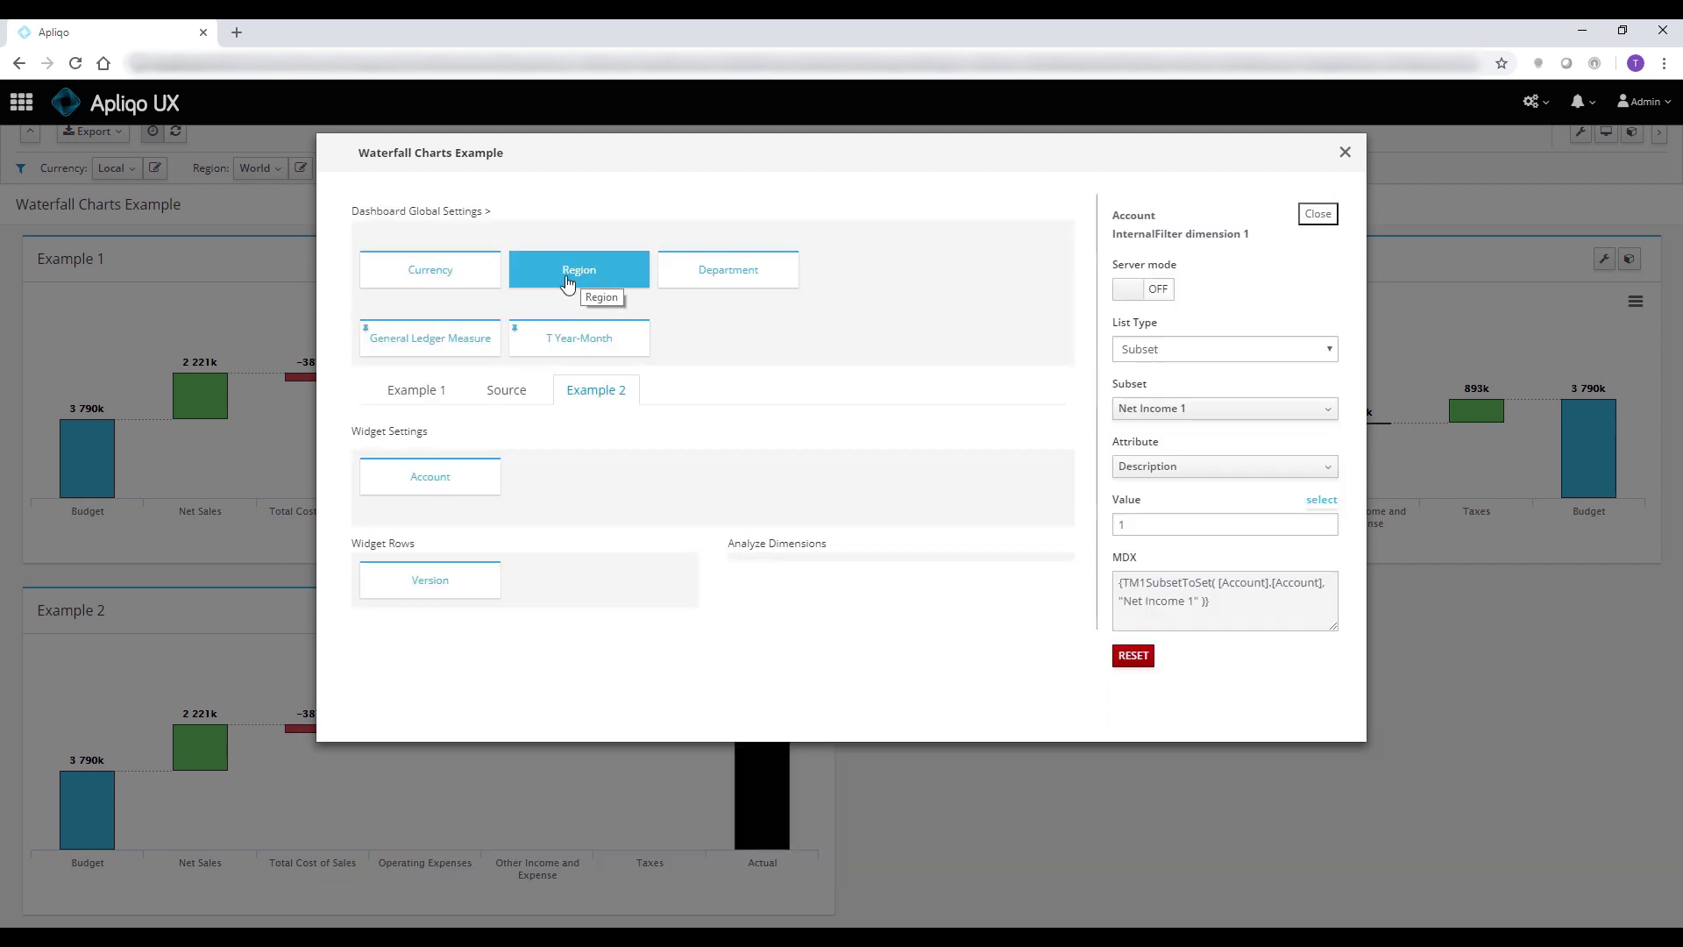
drag(574, 280, 794, 587)
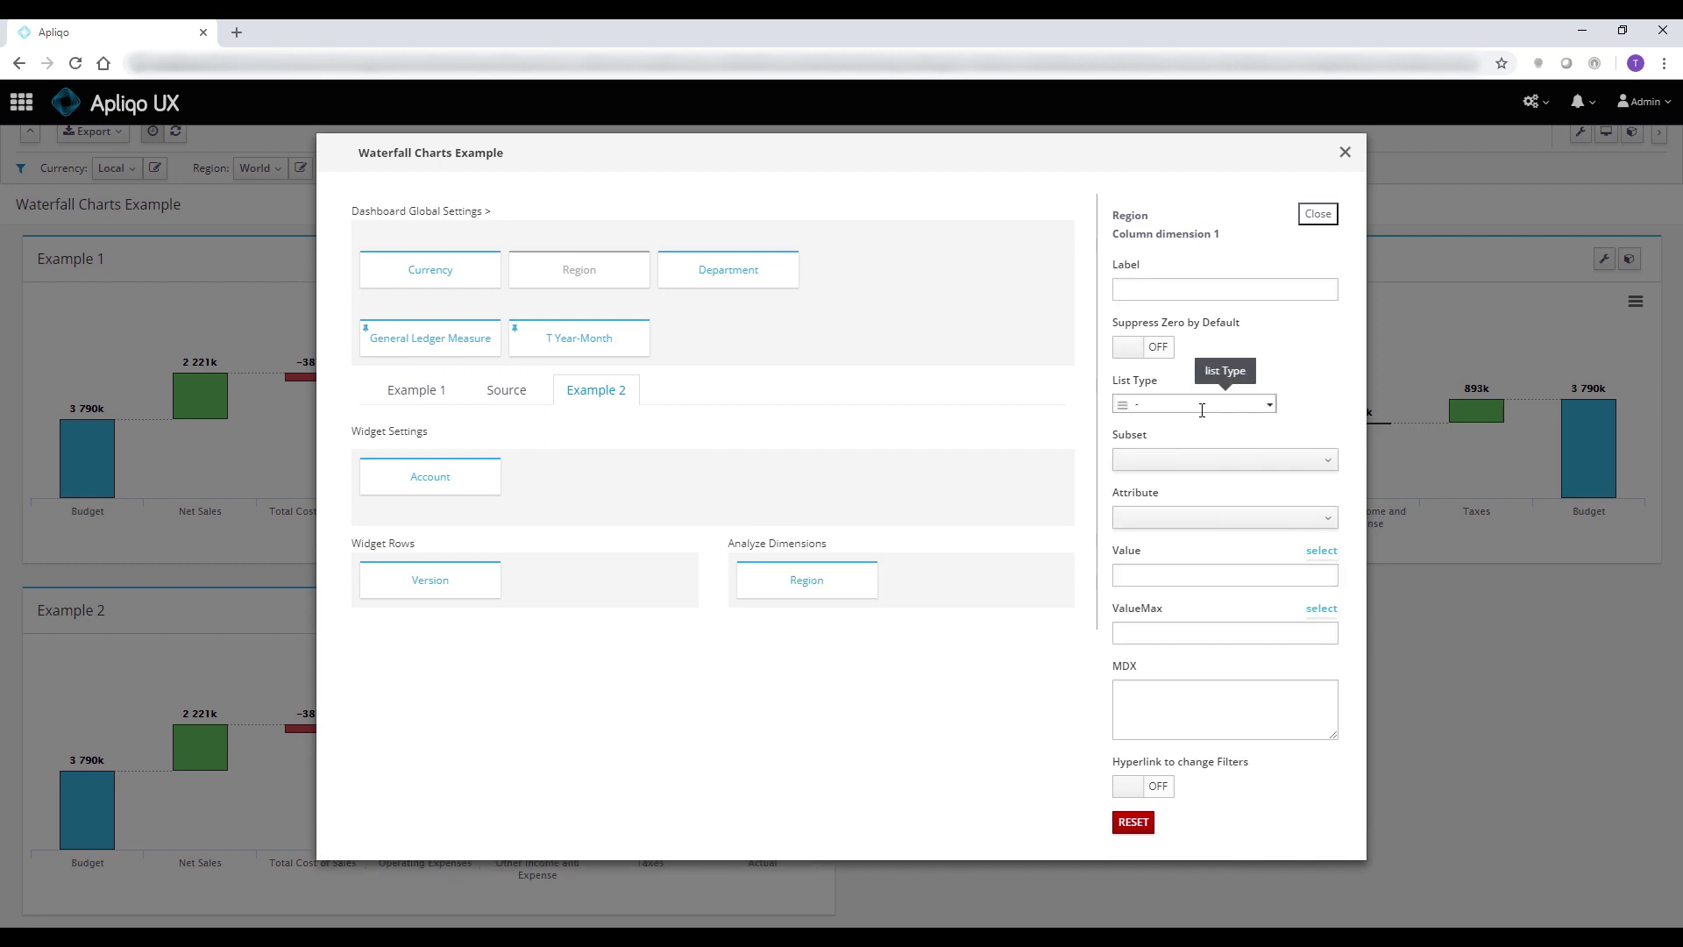
Set Region to the All N Elements subset, labelled with Code and Description
click(1190, 405)
click(1164, 467)
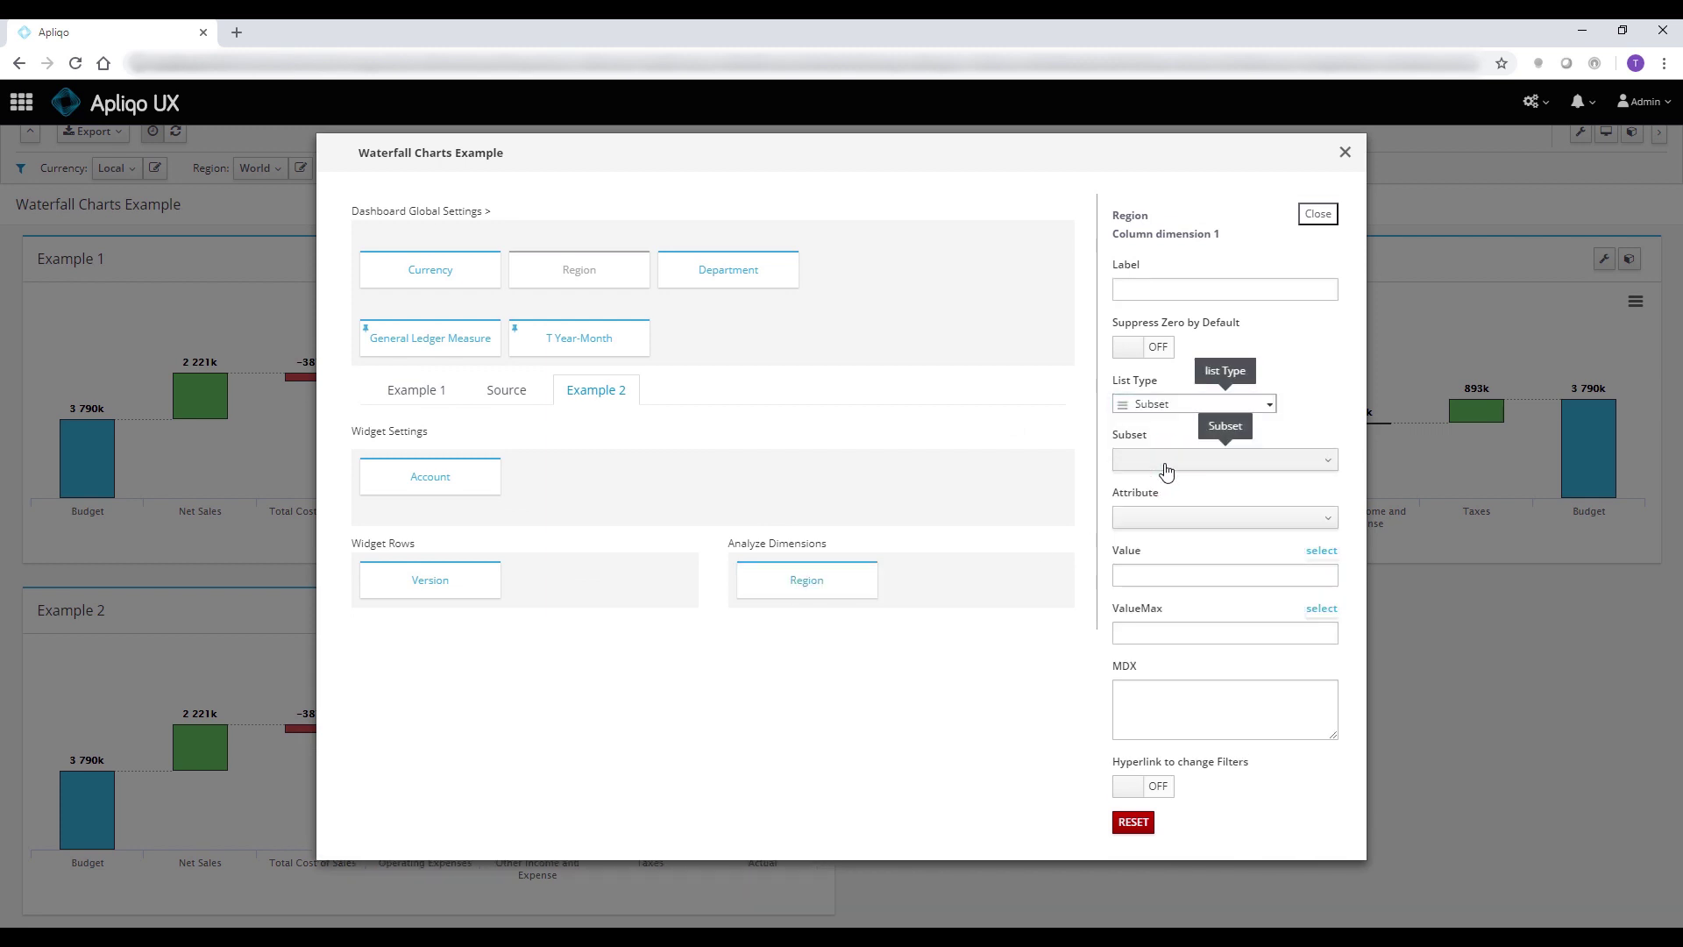
click(1220, 461)
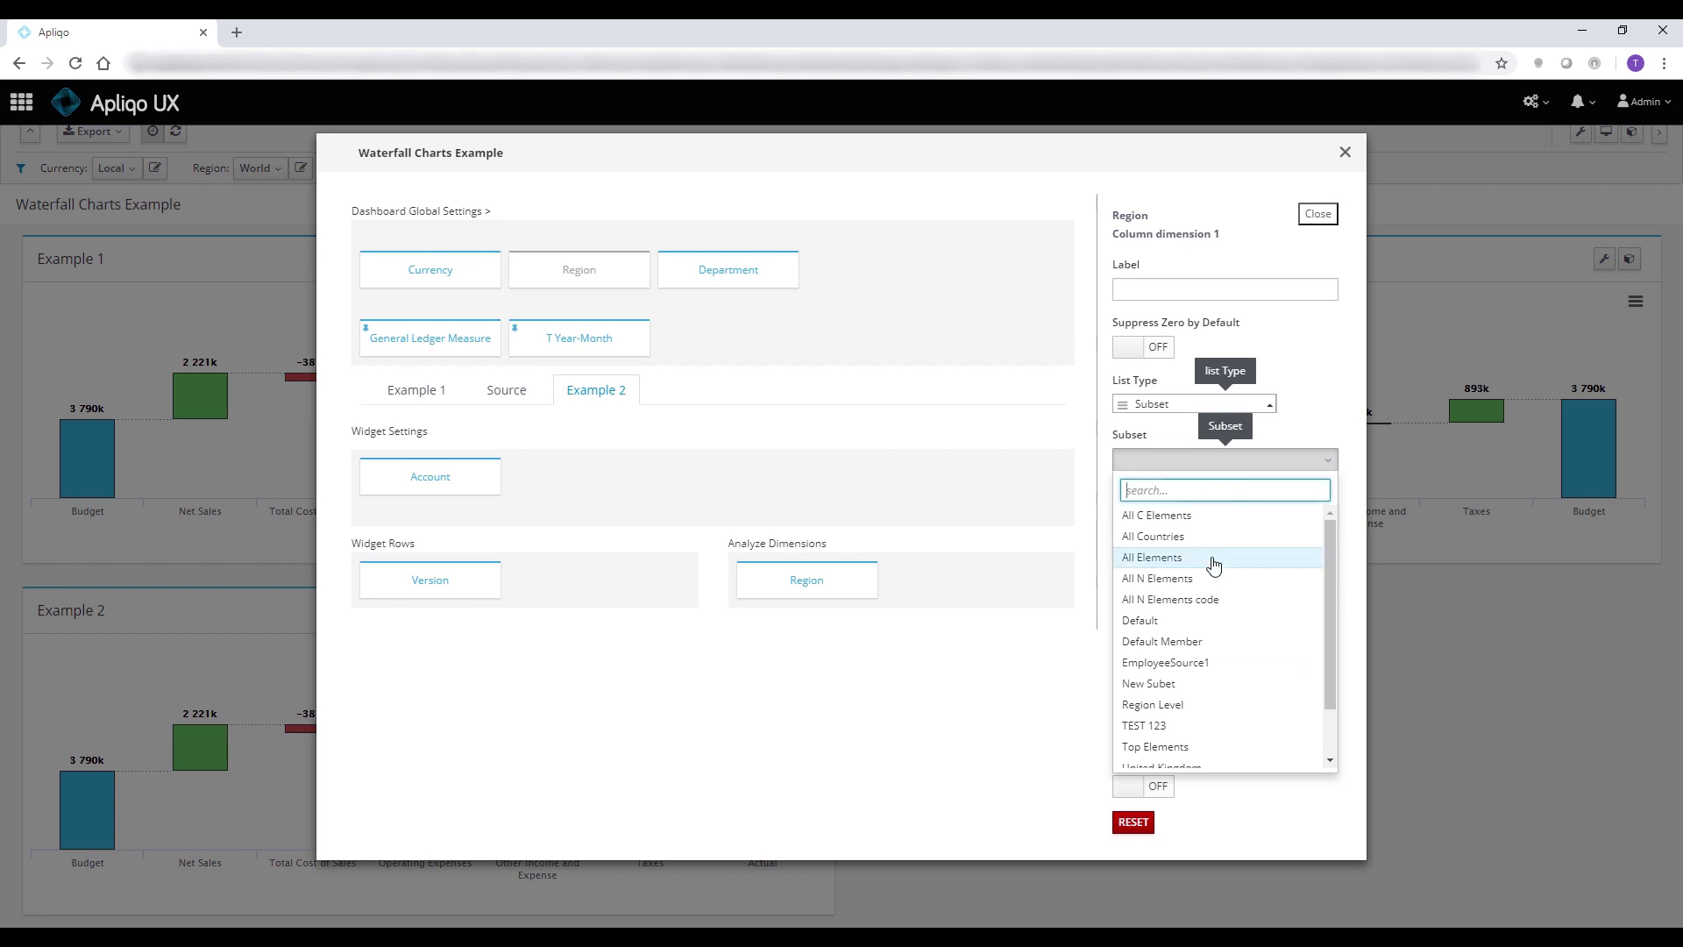
click(1208, 583)
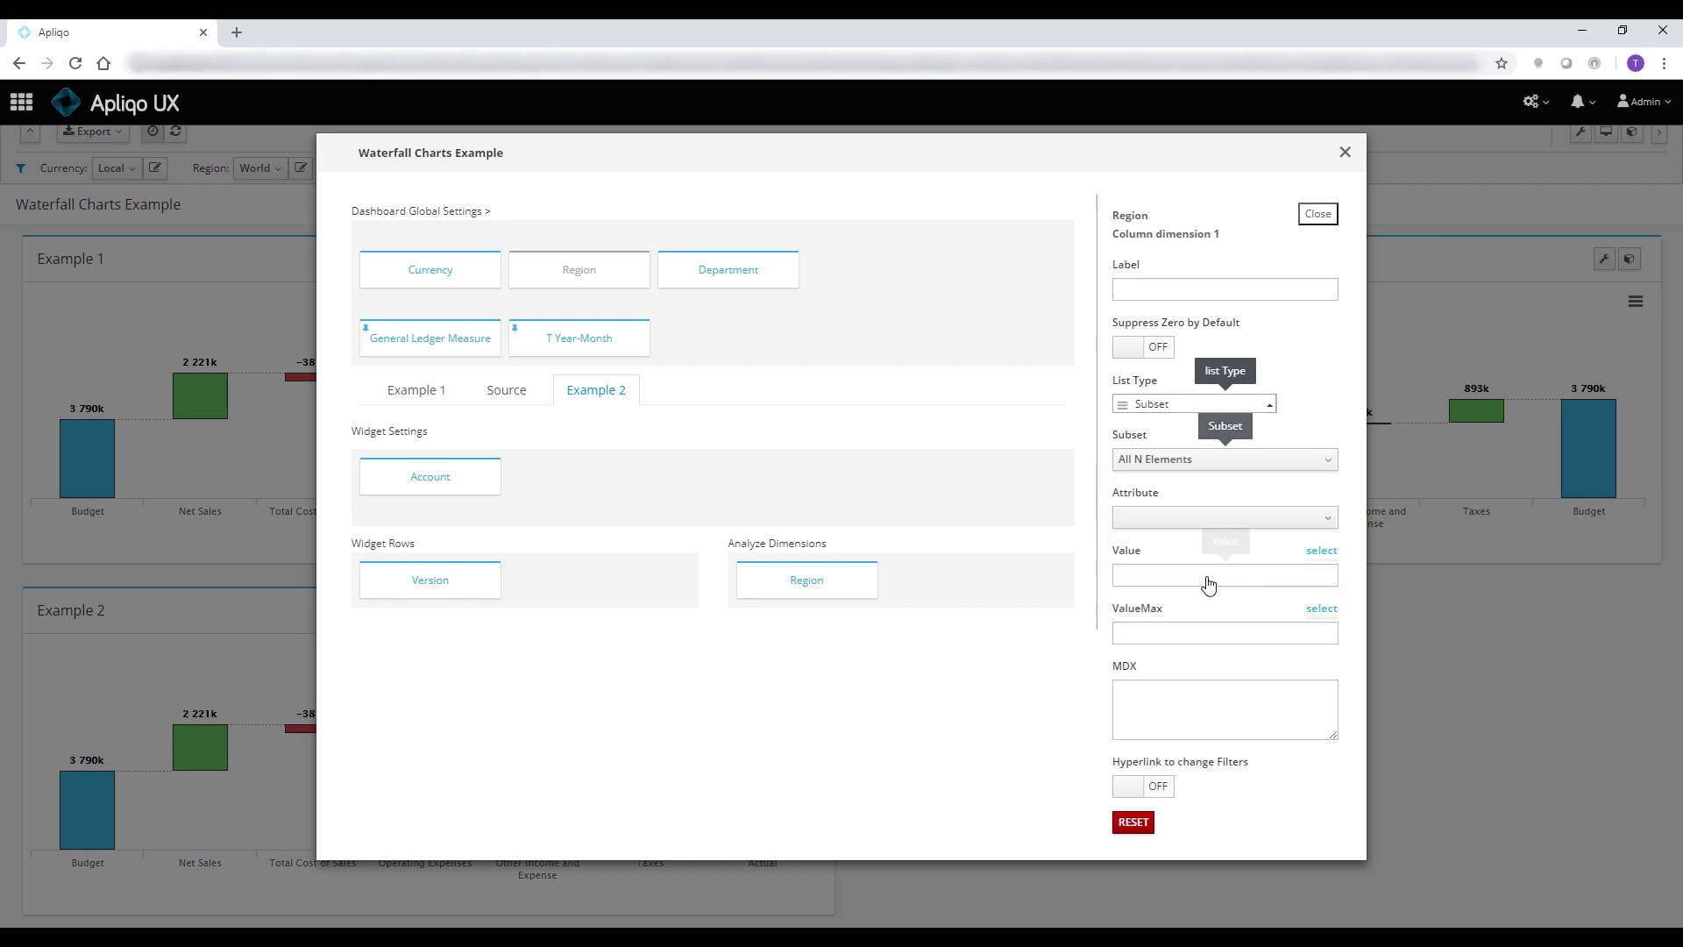
click(1210, 524)
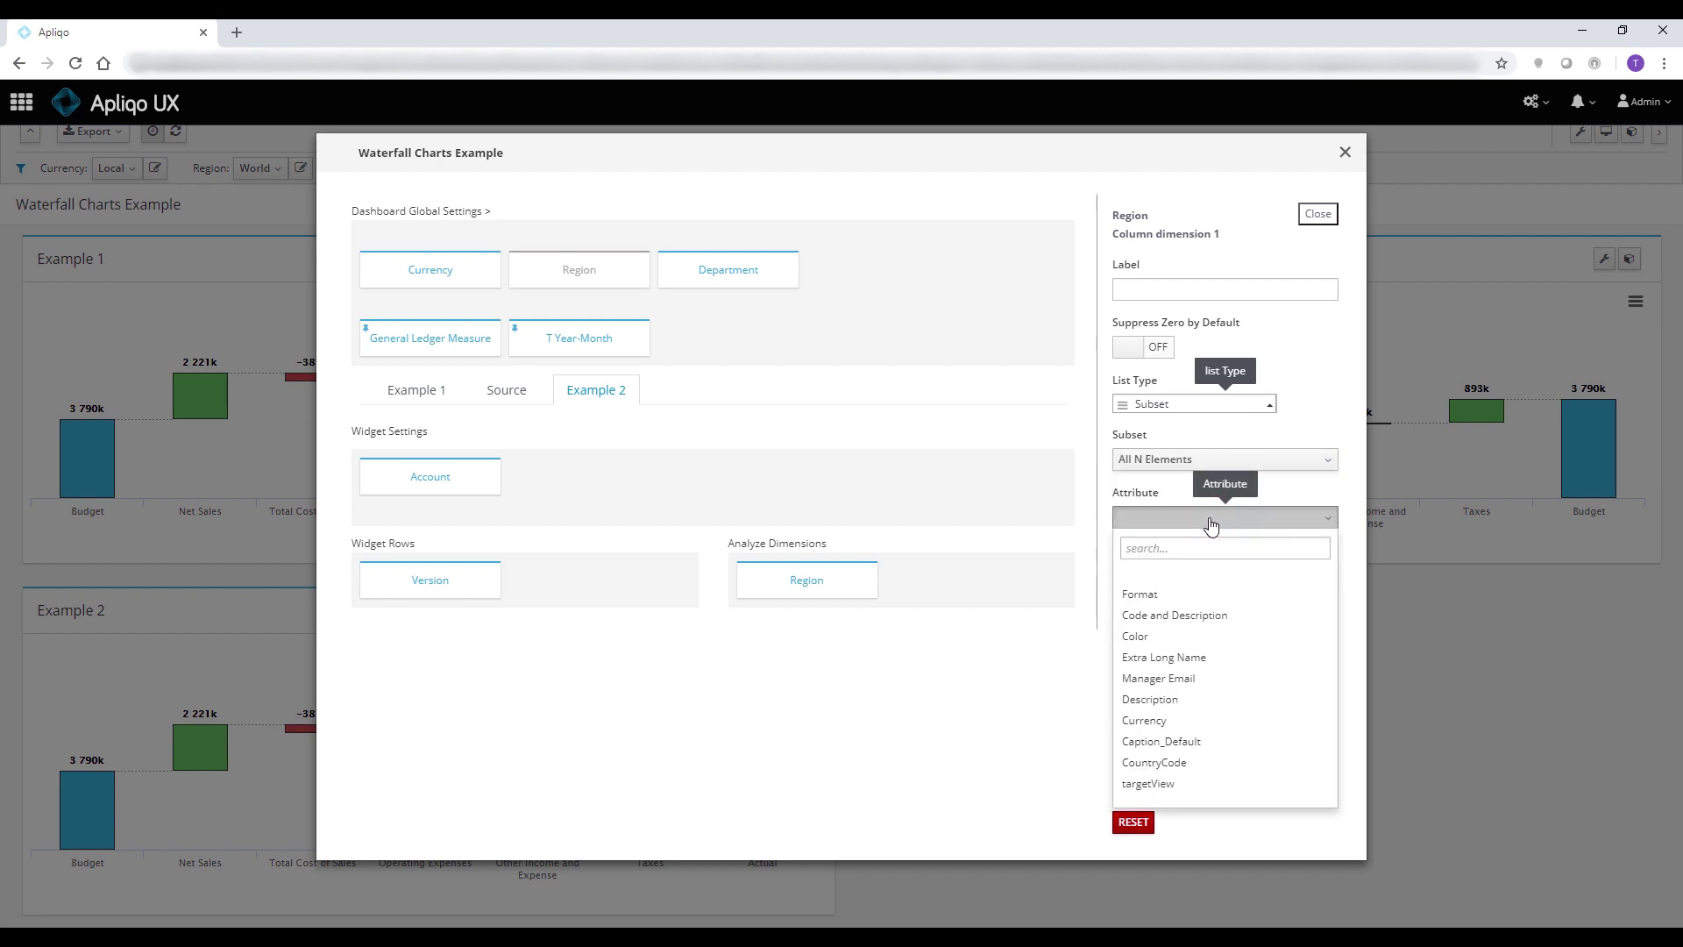
click(1197, 616)
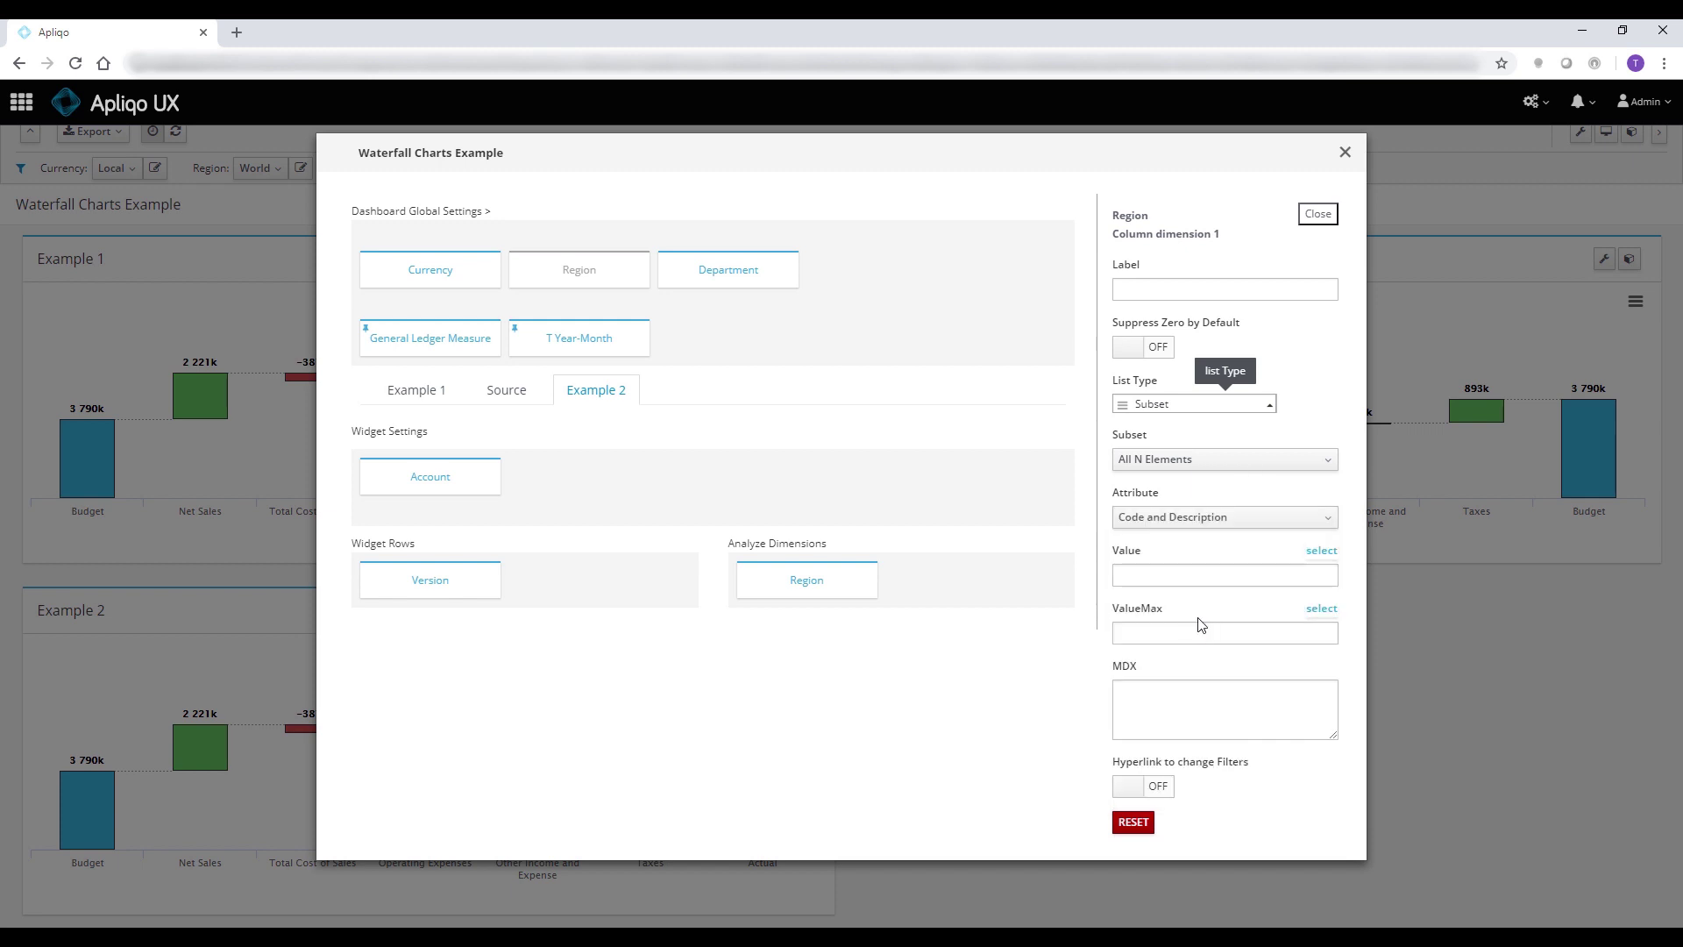
click(1453, 572)
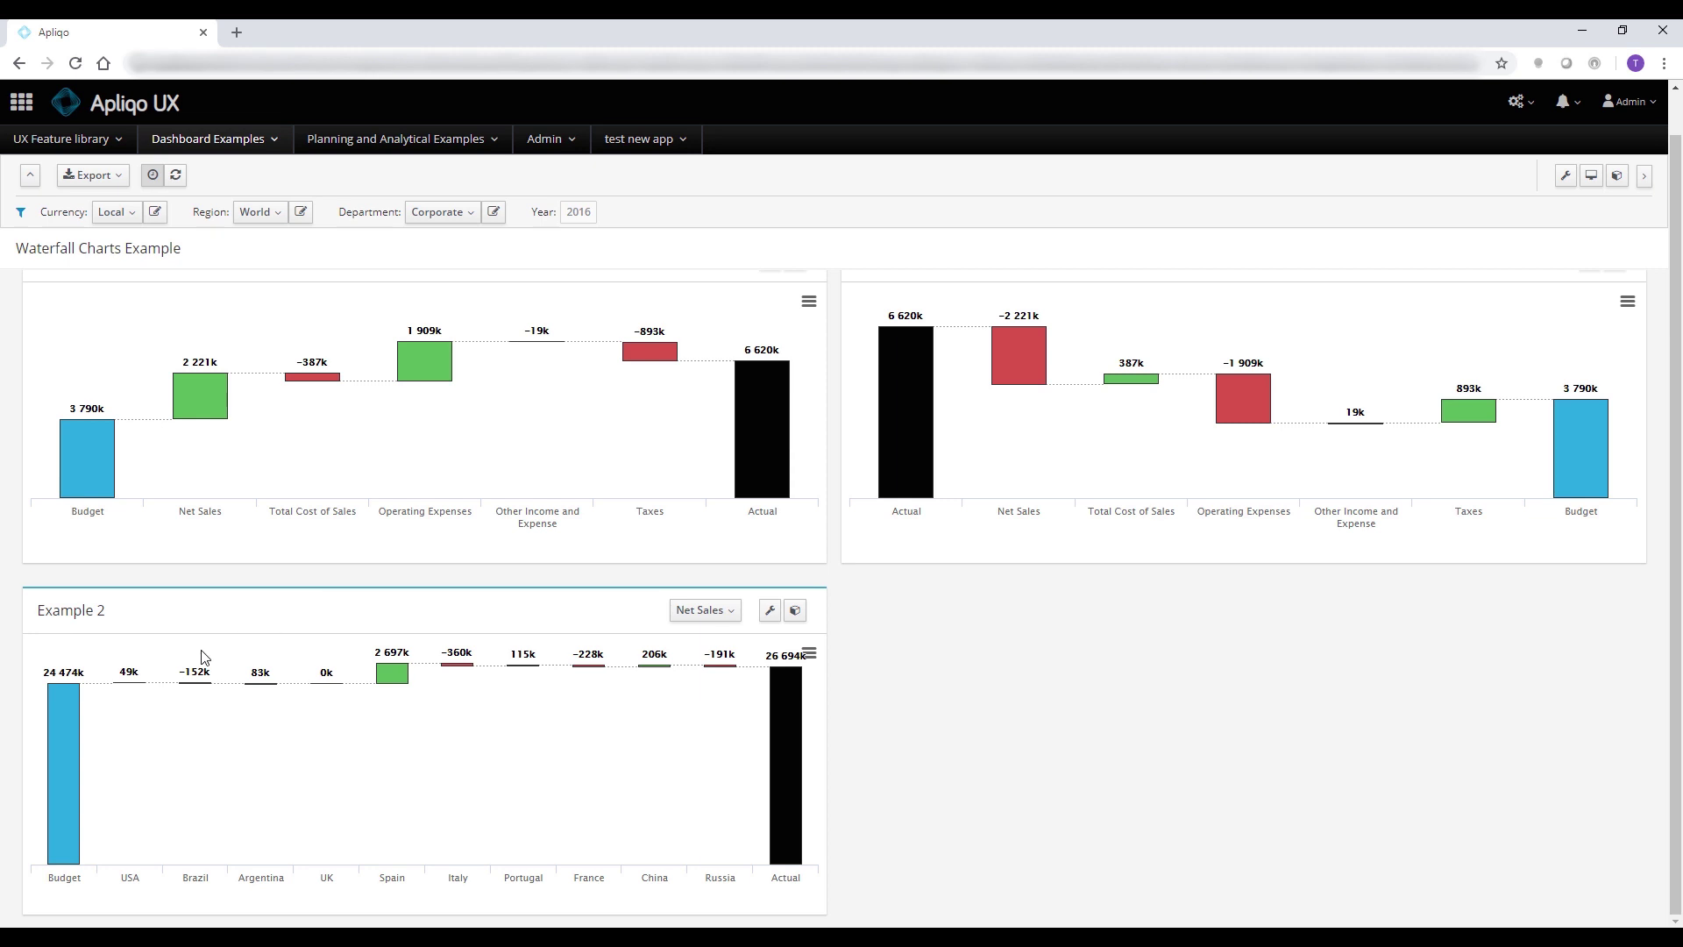
mouse_move(69, 725)
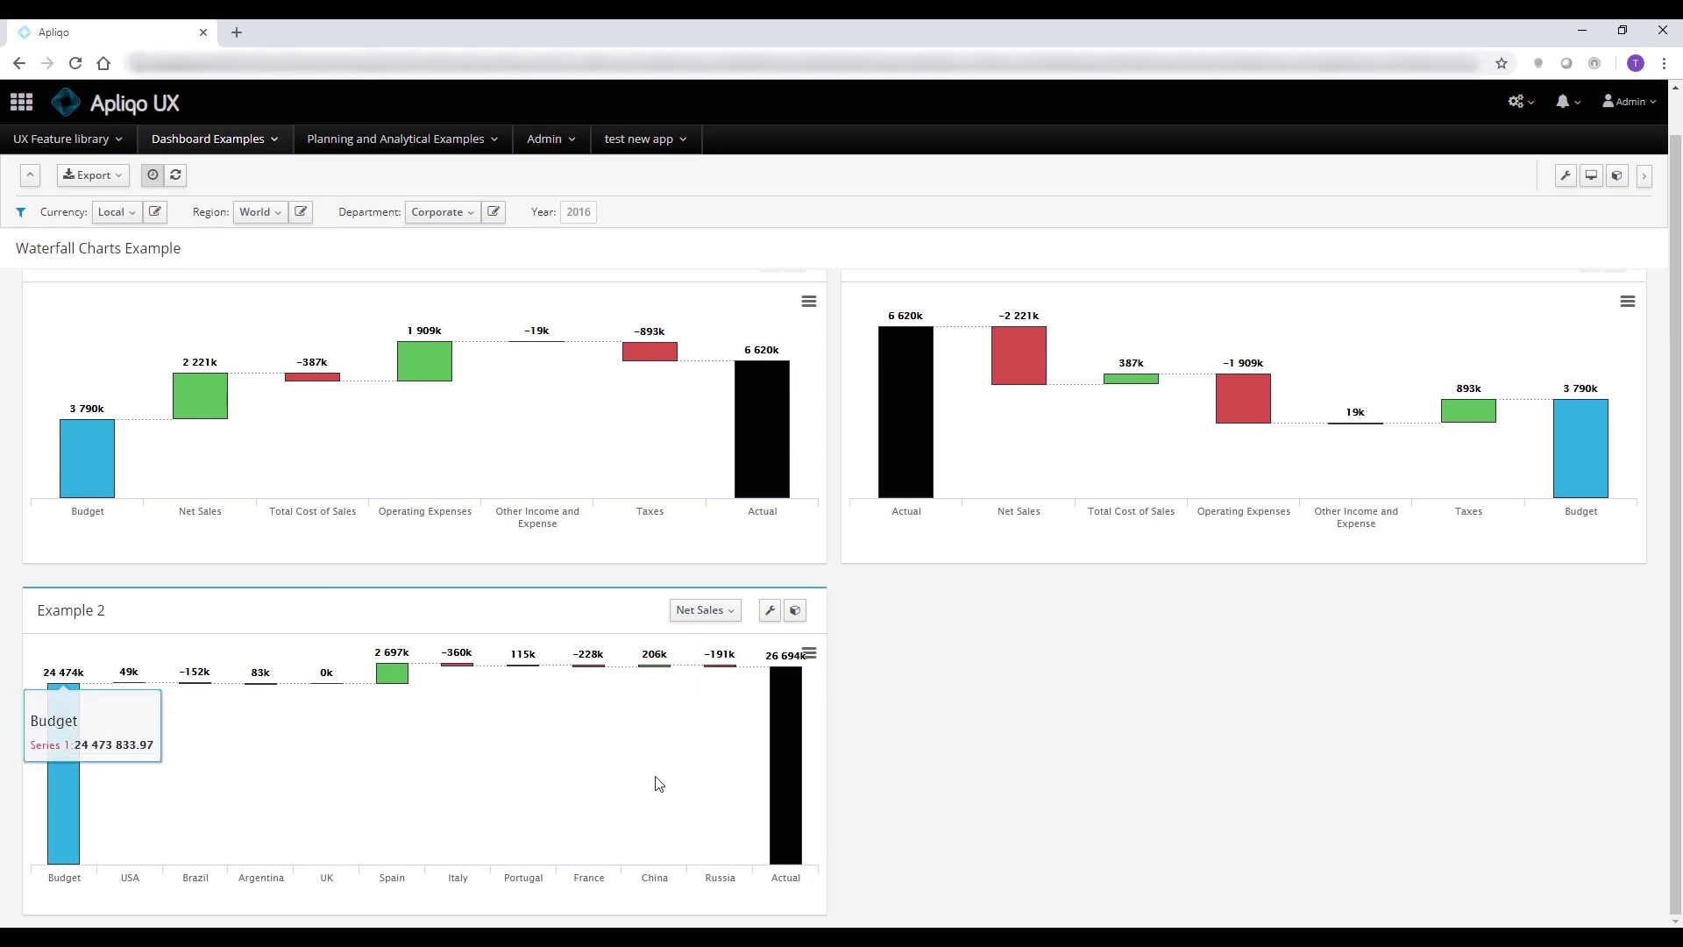
mouse_move(787, 761)
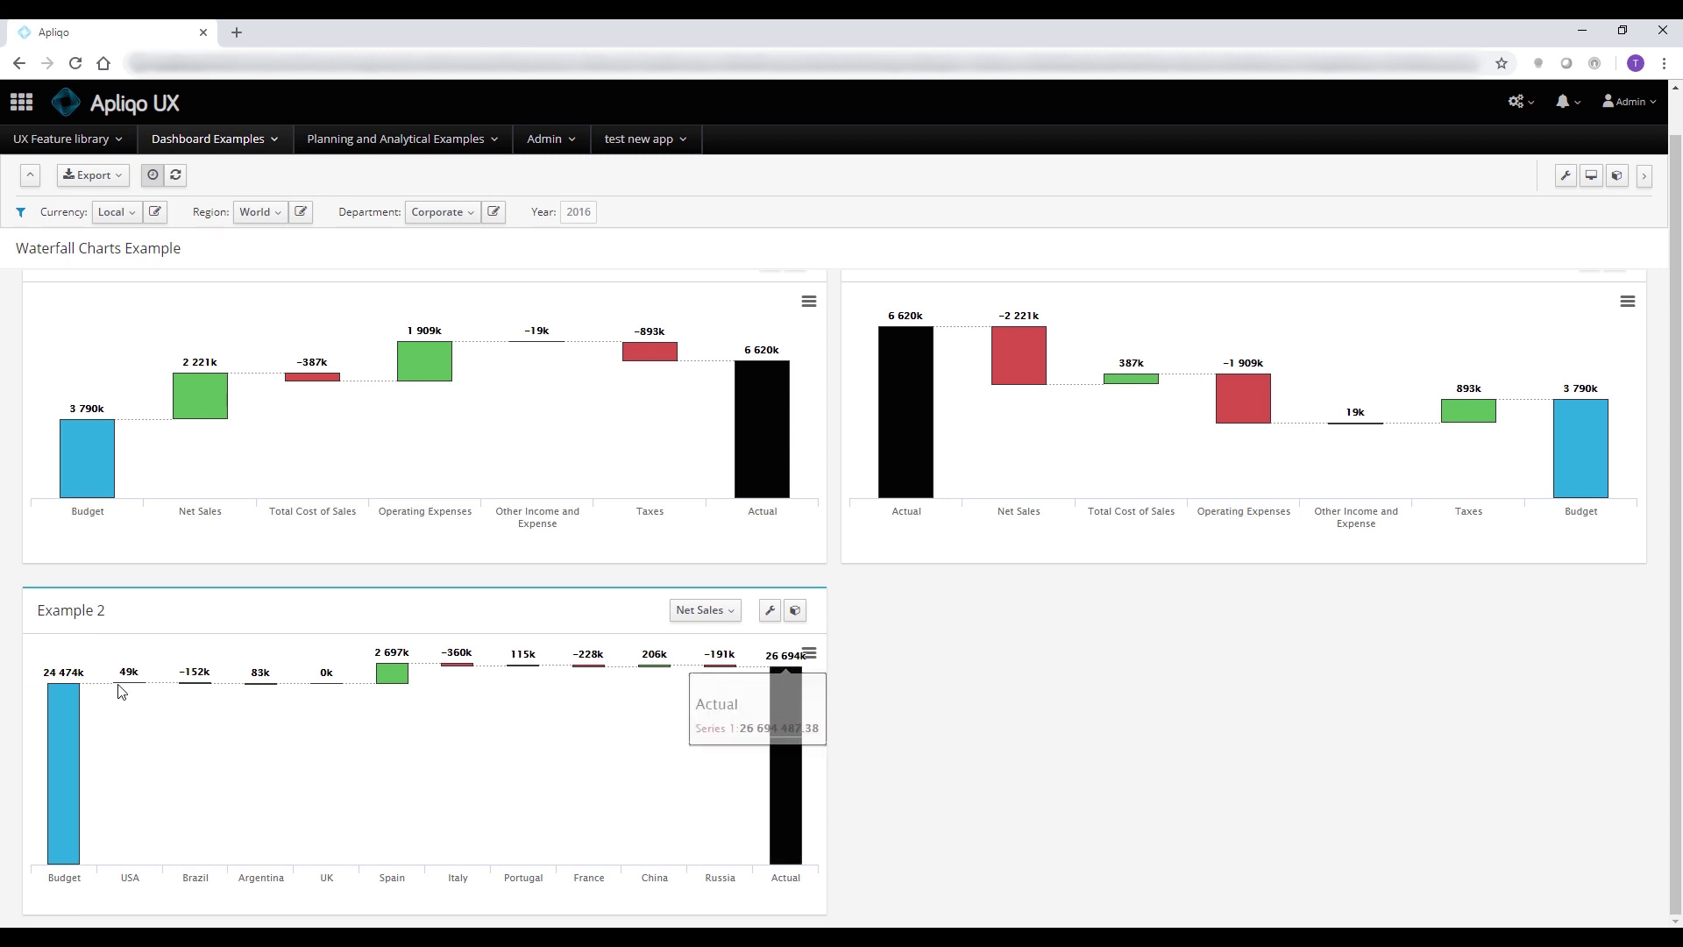
click(703, 611)
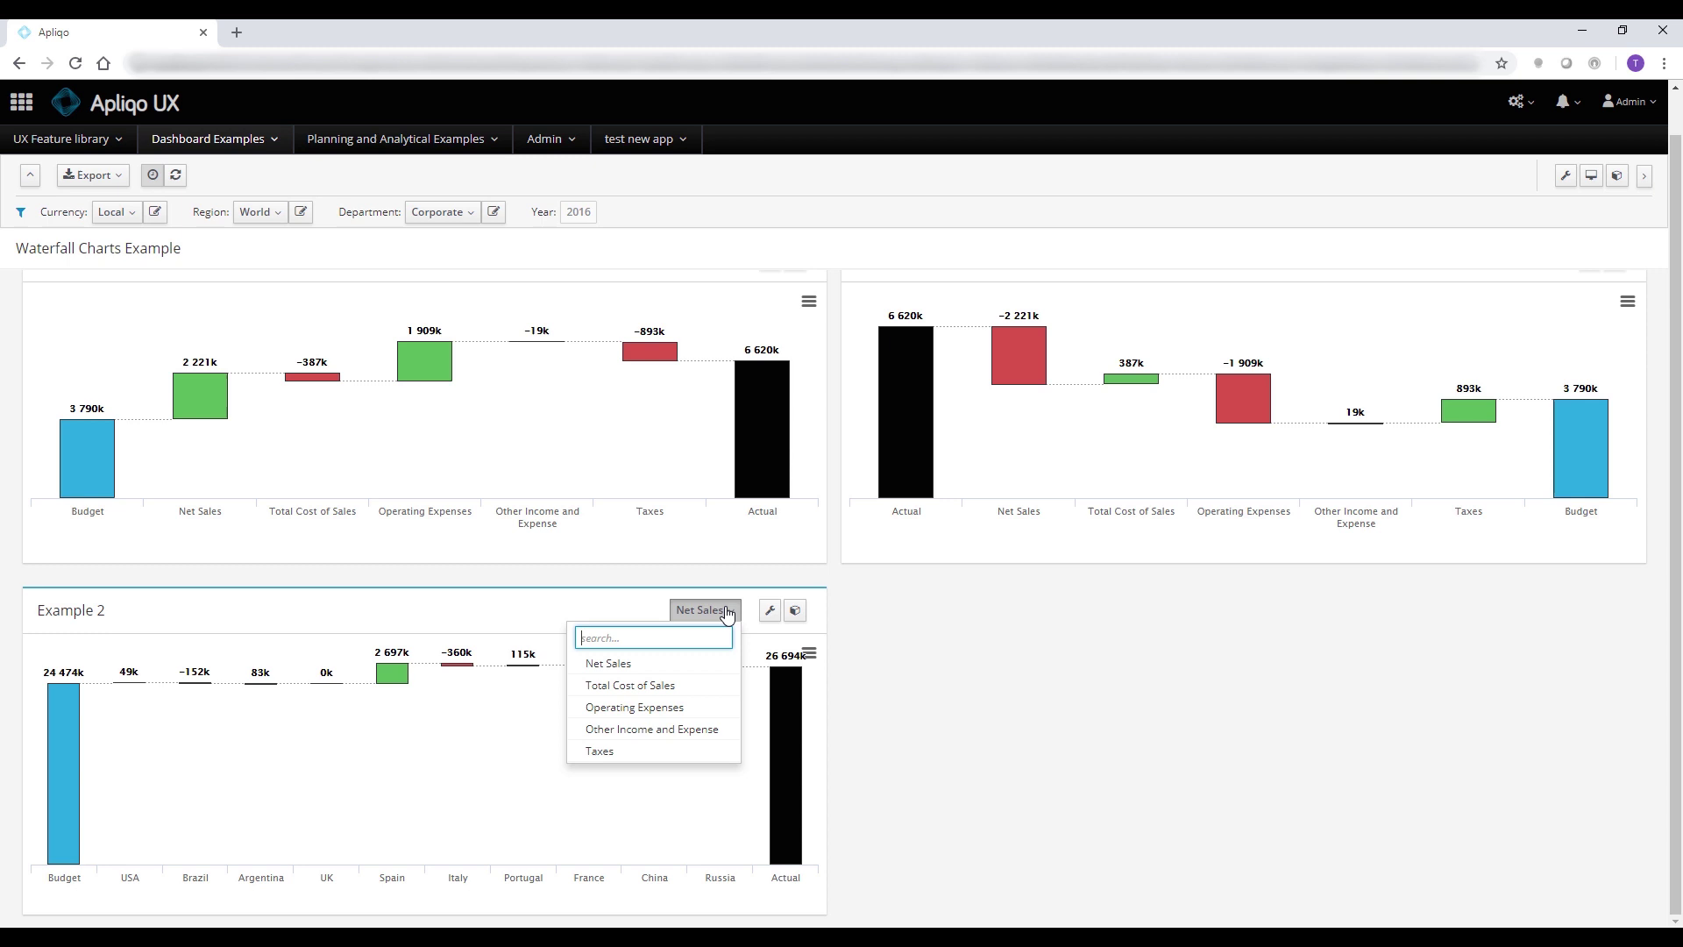
click(669, 686)
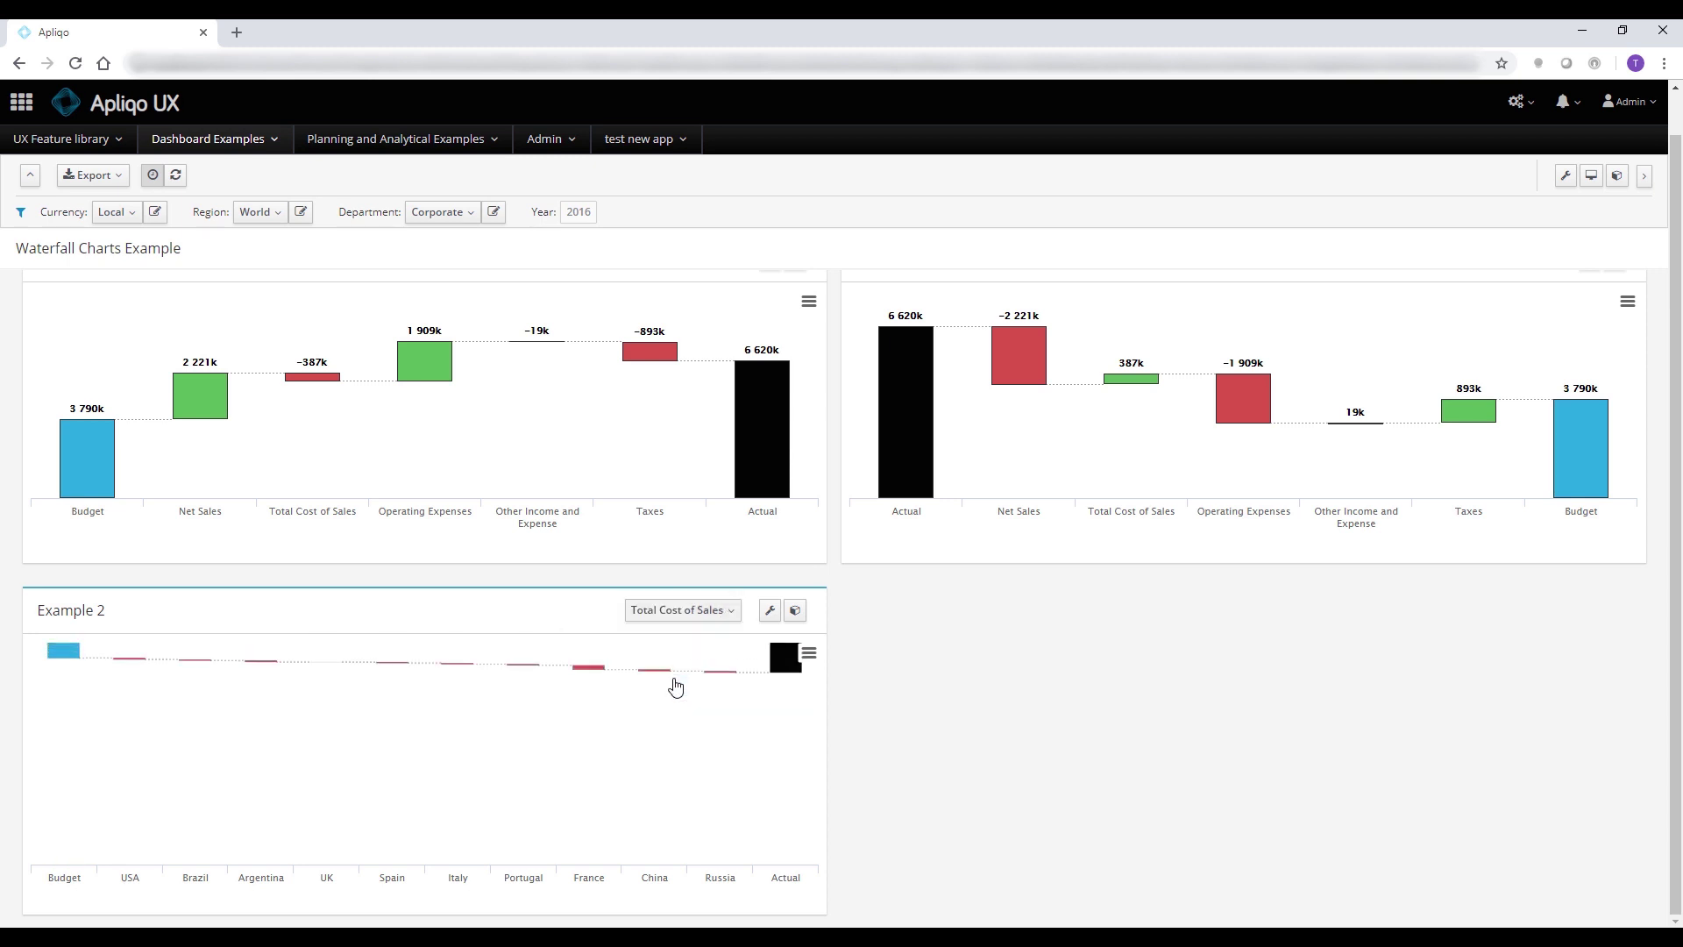
click(701, 610)
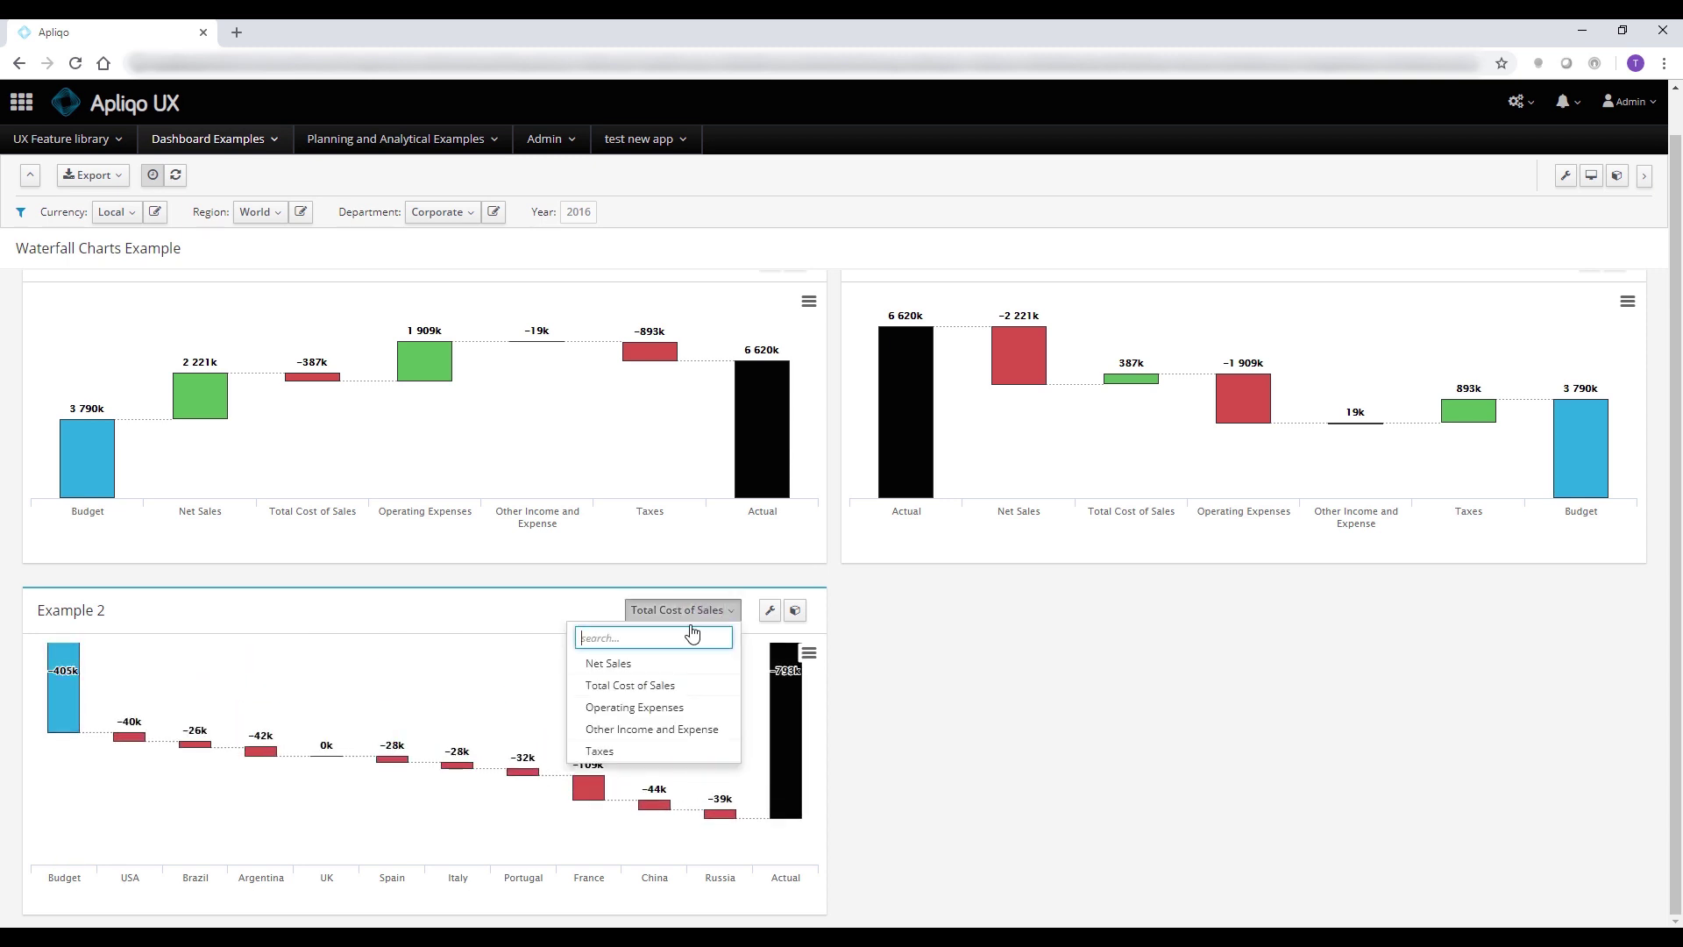
click(641, 666)
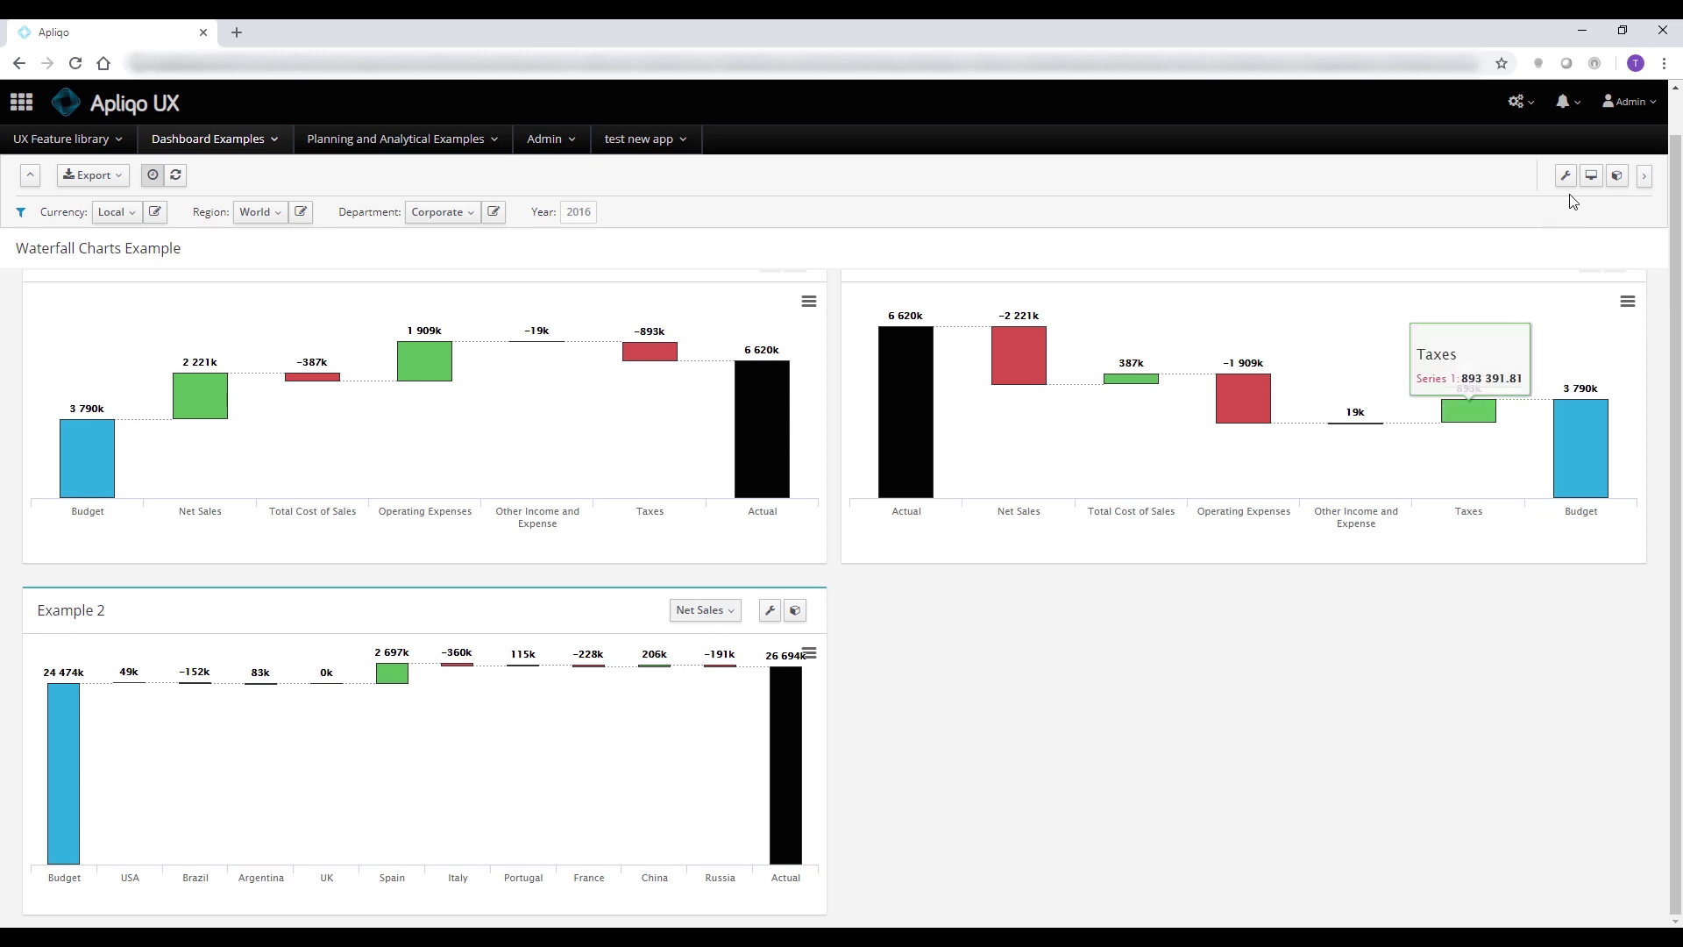
Widen the Example 2 widget to all 12 columns in Display Settings
click(1591, 178)
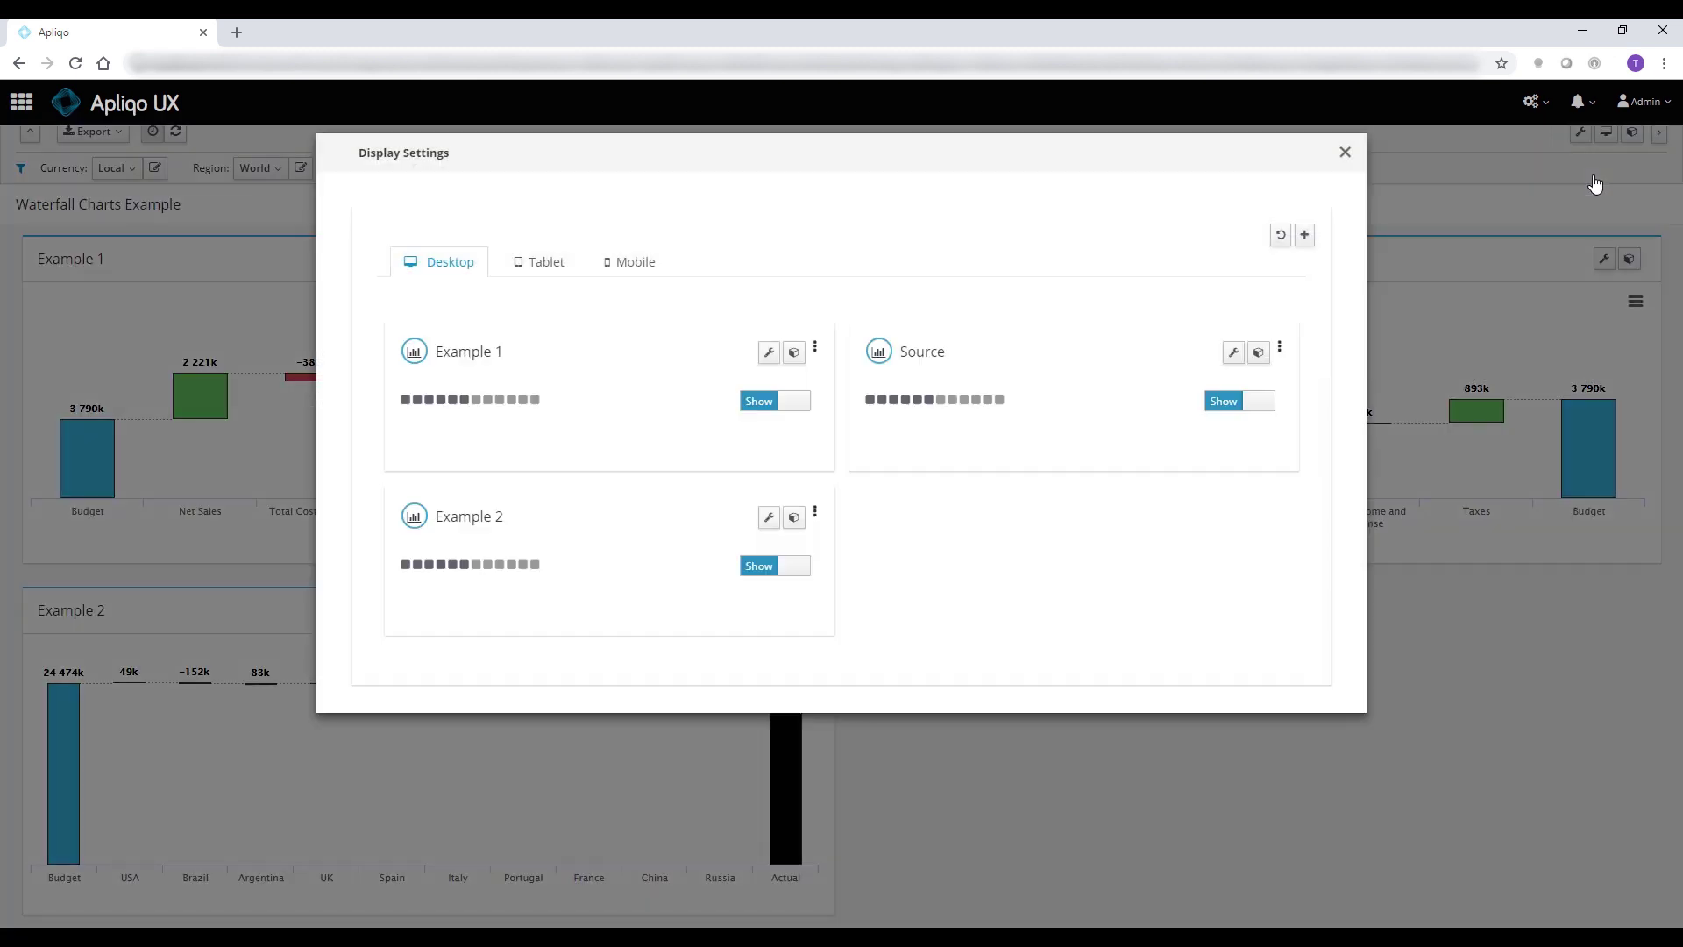
click(536, 565)
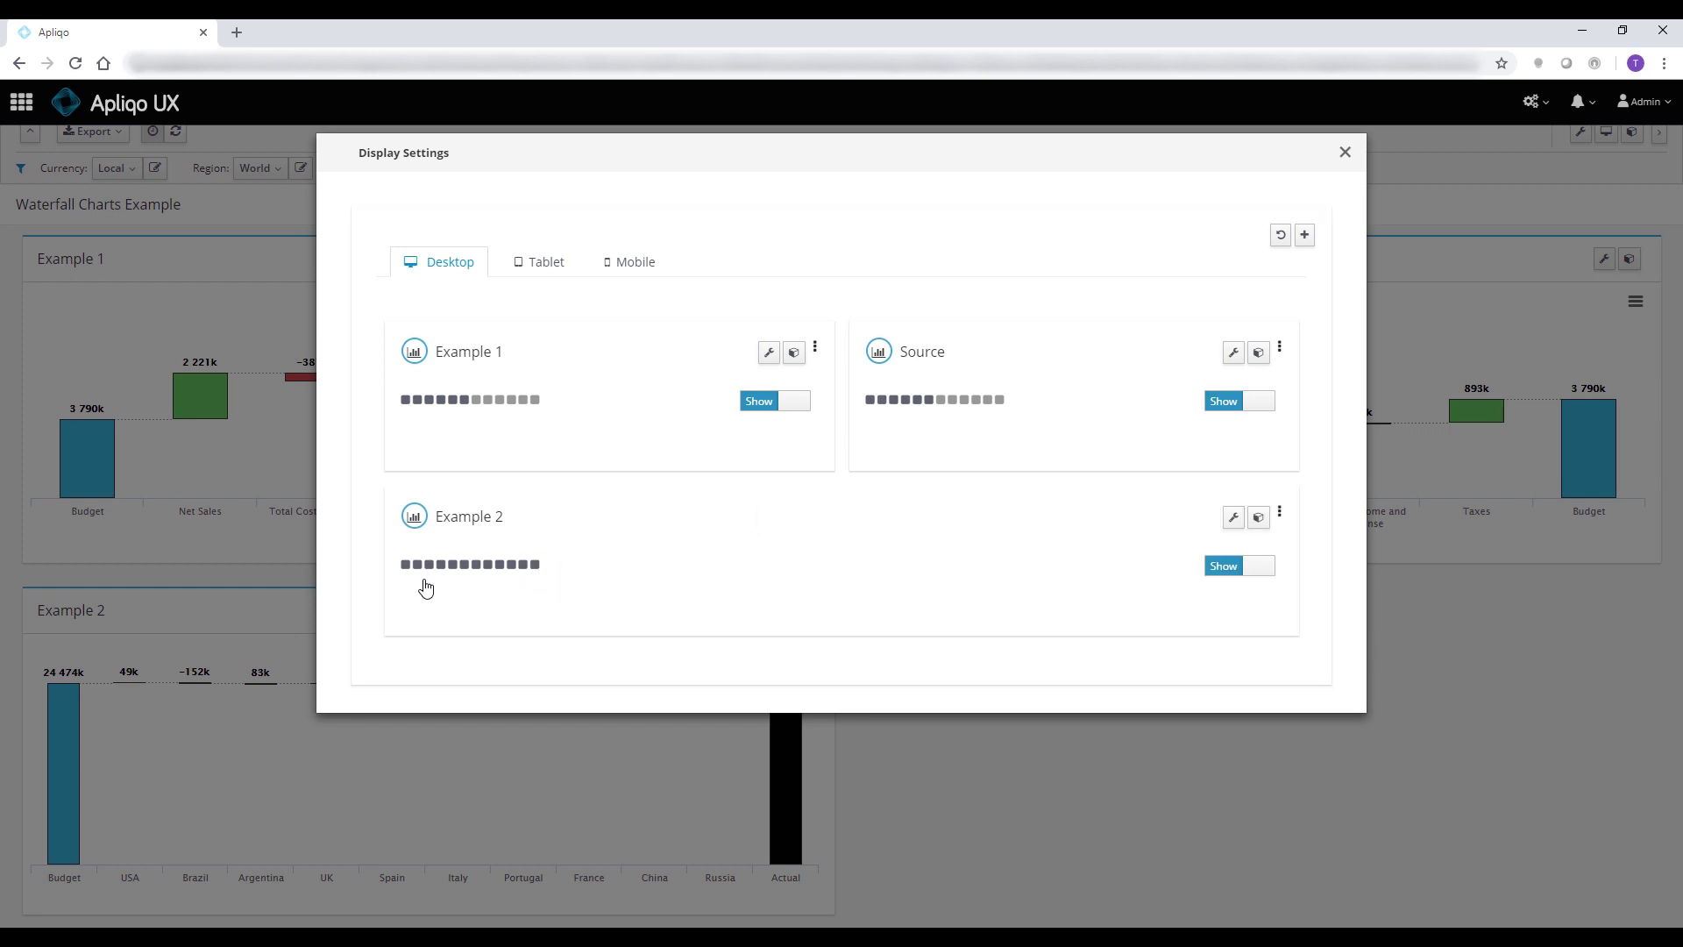
click(1504, 575)
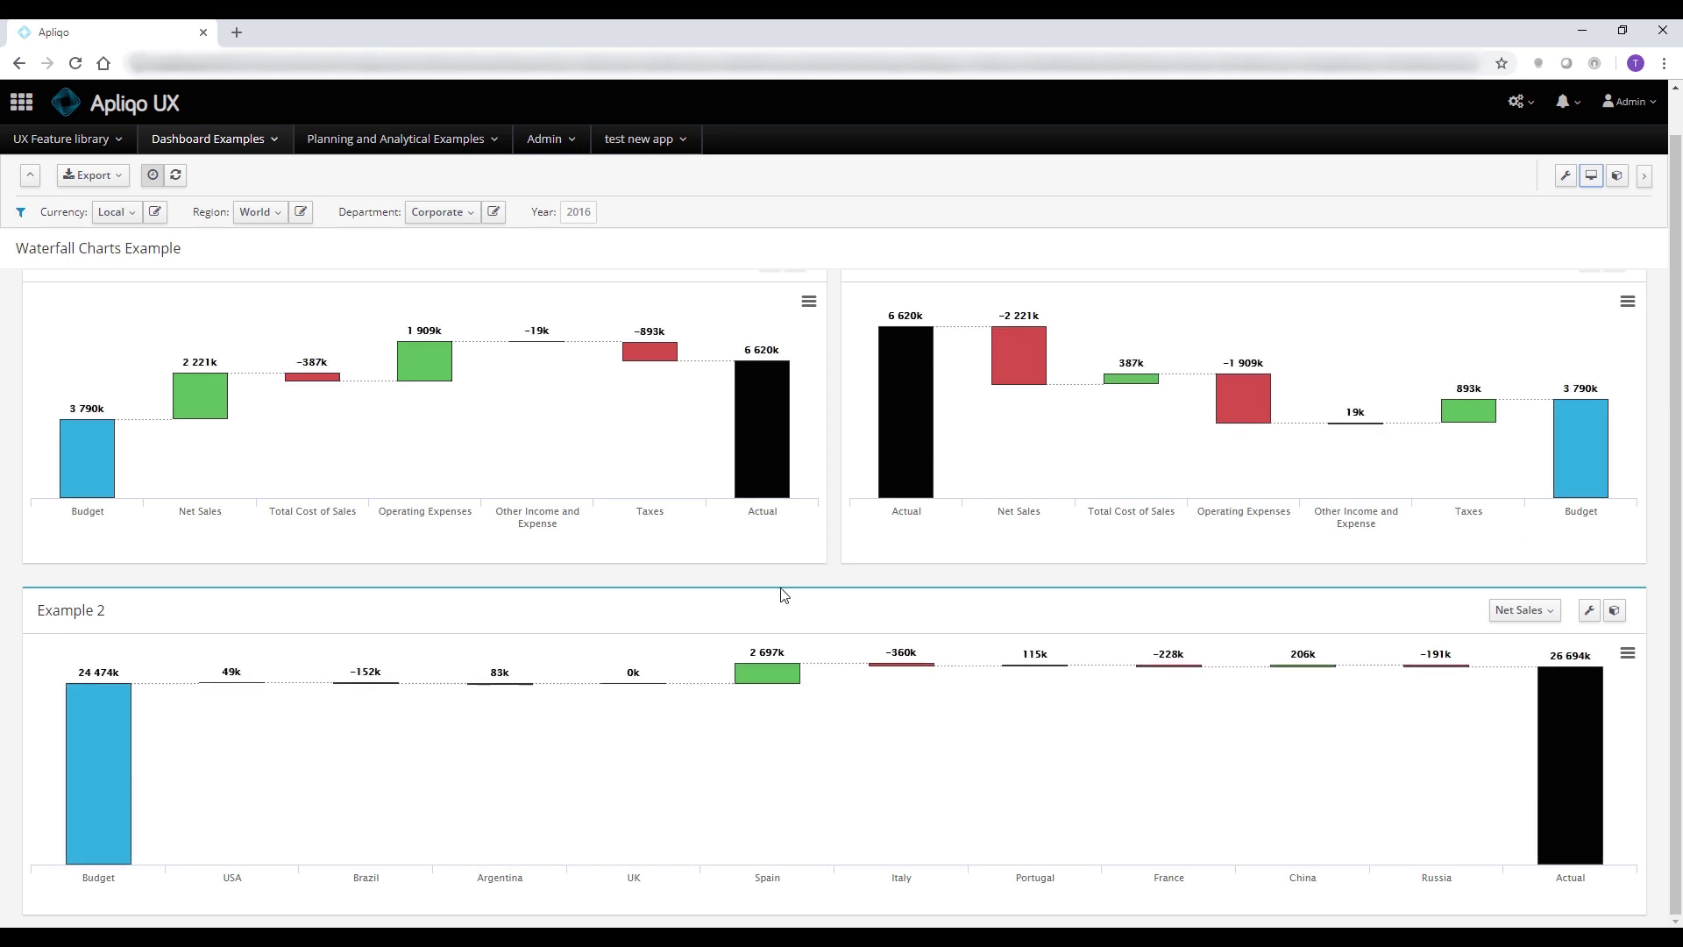
mouse_move(761, 689)
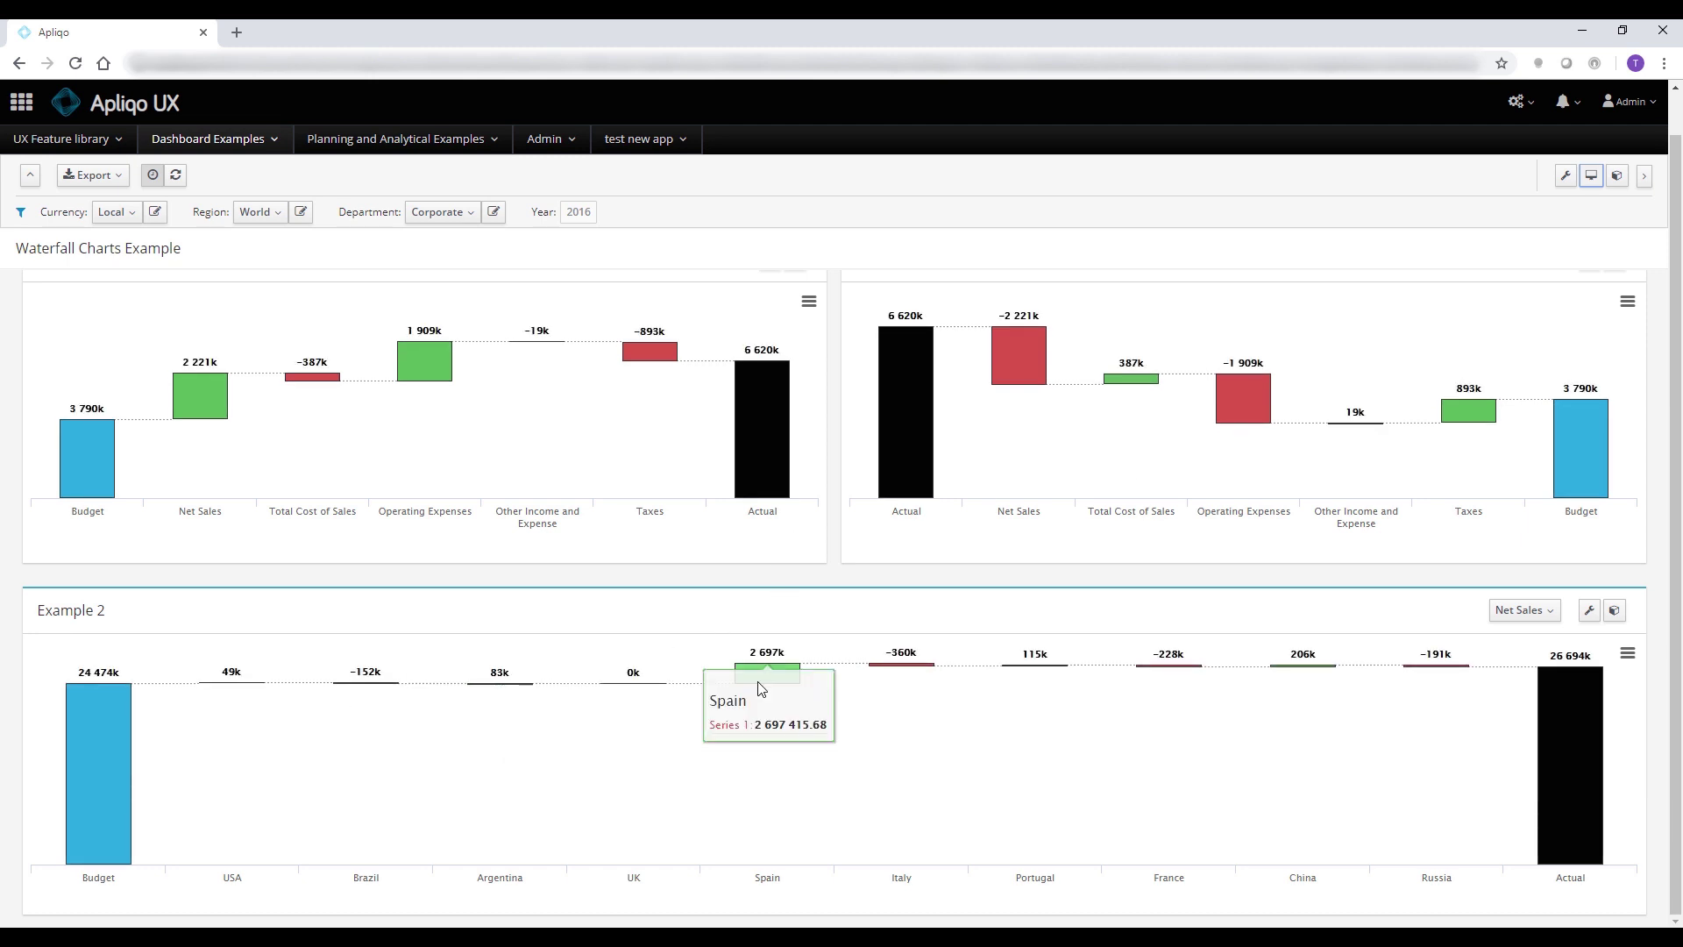